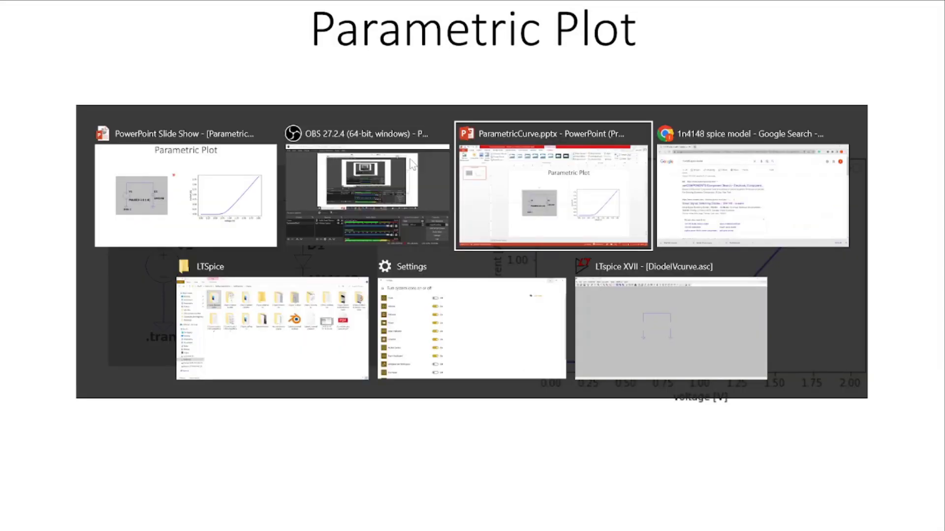
- Switch to LTspice and complete the circuit by placing a voltage source in the left gap and a diode in the right gap
key("alt+Tab")
key("alt+Tab")
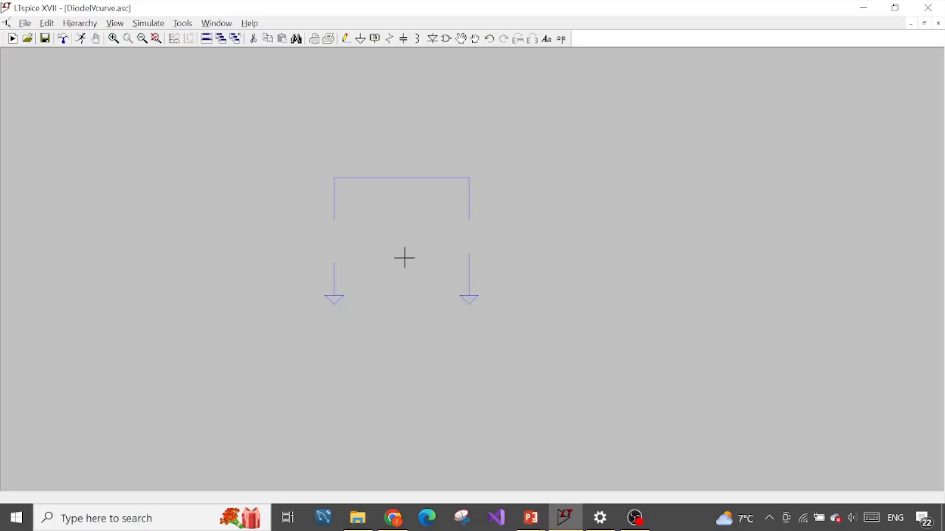
left_click(334, 241)
key("Escape")
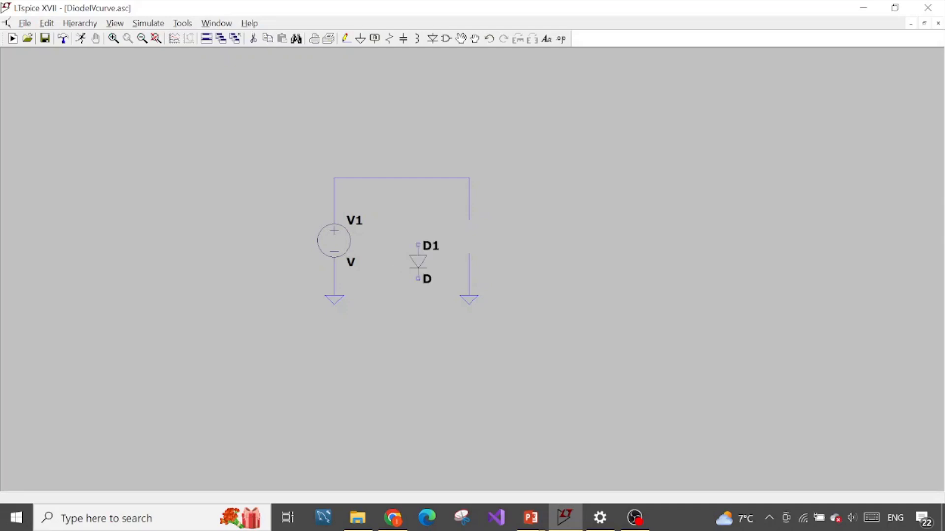
left_click(460, 221)
key("Escape")
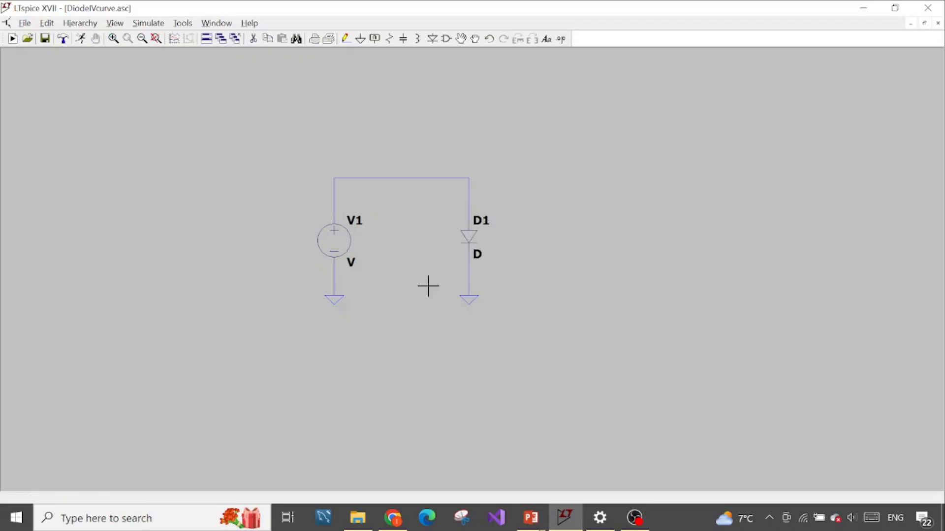
- Assign the OnSemi 1N4148 silicon model to diode D1
right_click(477, 240)
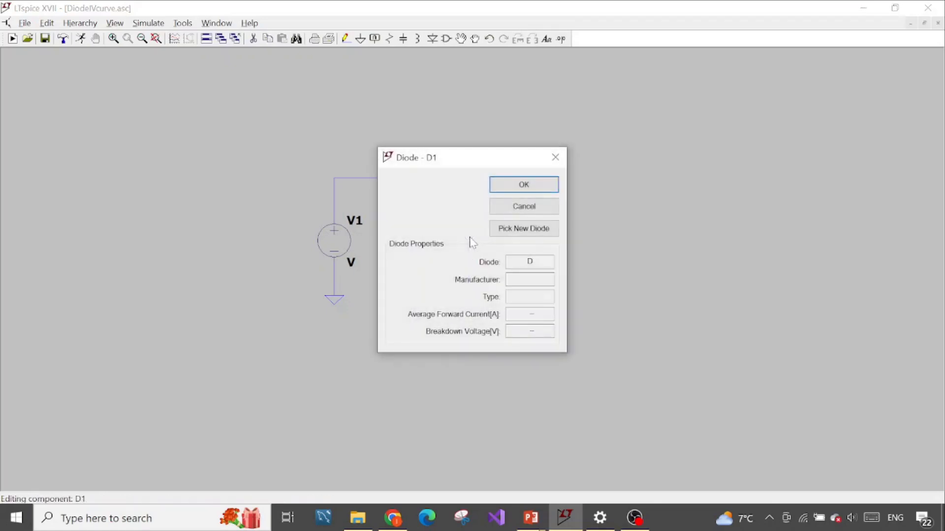
left_click(511, 235)
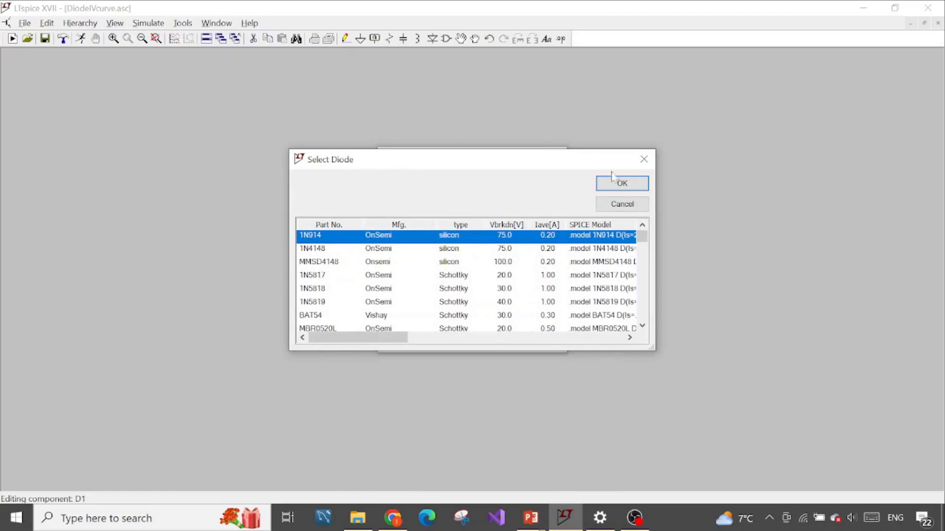
left_click_drag(513, 158, 402, 150)
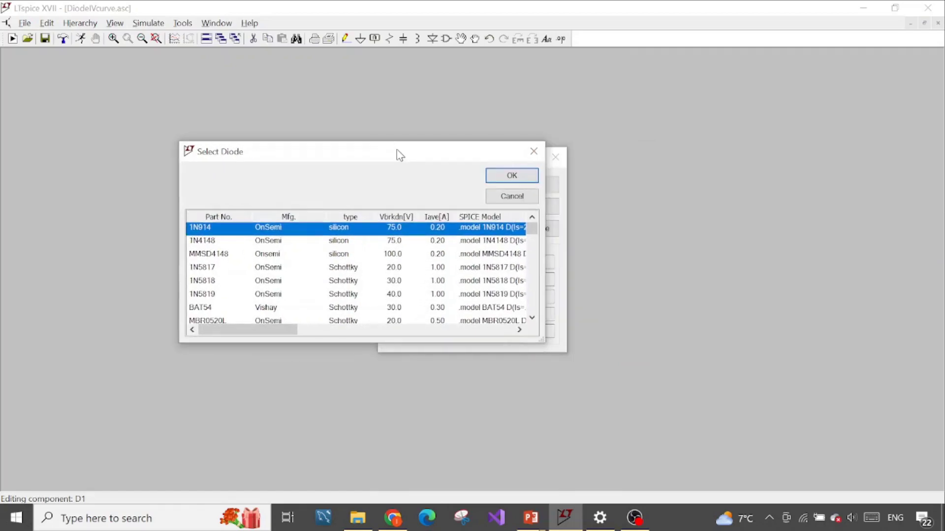
left_click(255, 243)
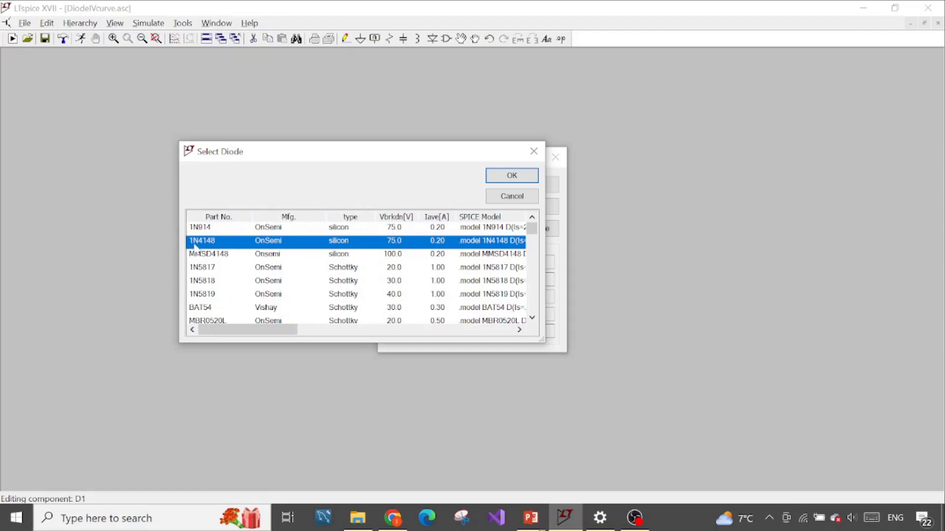
left_click(496, 176)
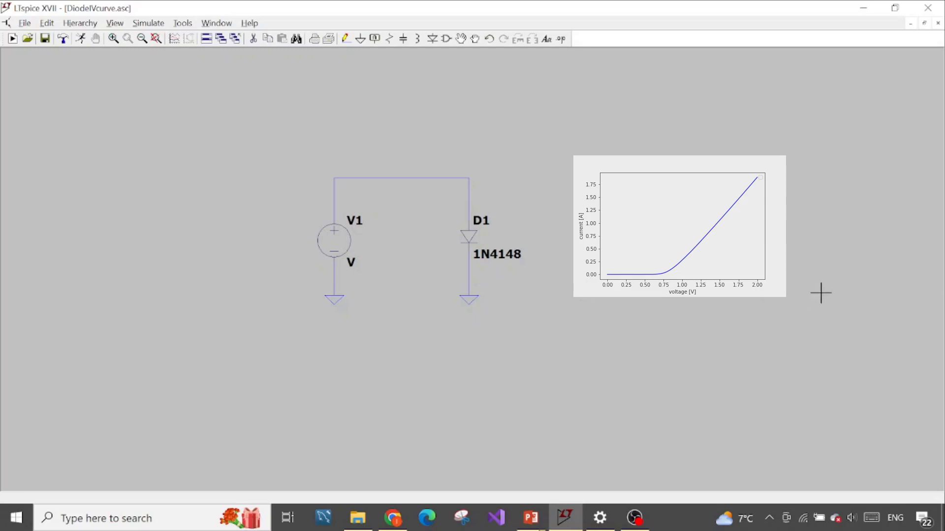
- Define source V1 as a PULSE with Vinitial 0, Von 2, Tdelay 0, Trise 1 and Tfall 0
right_click(343, 240)
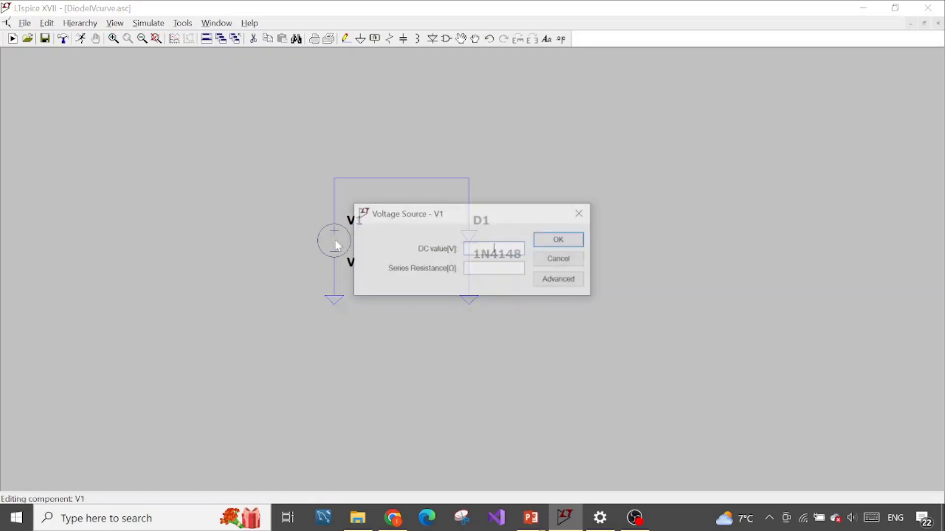
left_click(545, 279)
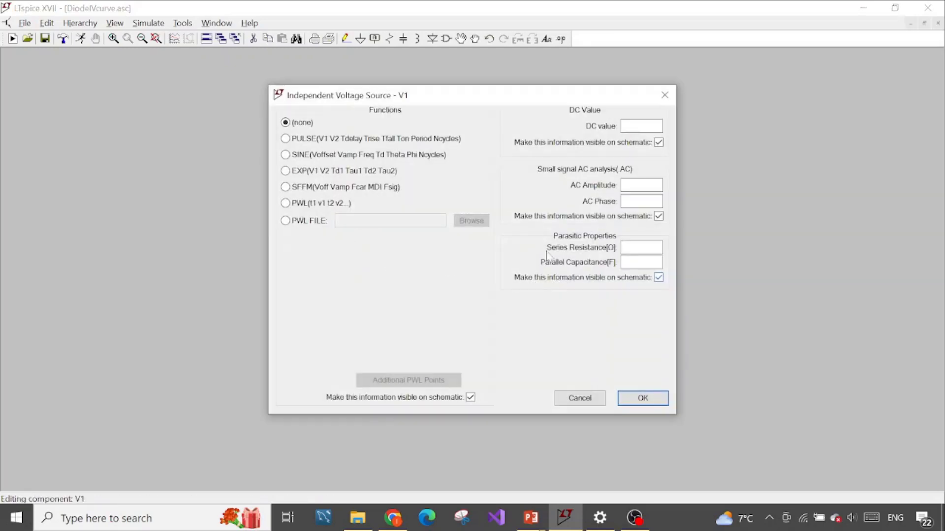
left_click_drag(544, 92, 449, 103)
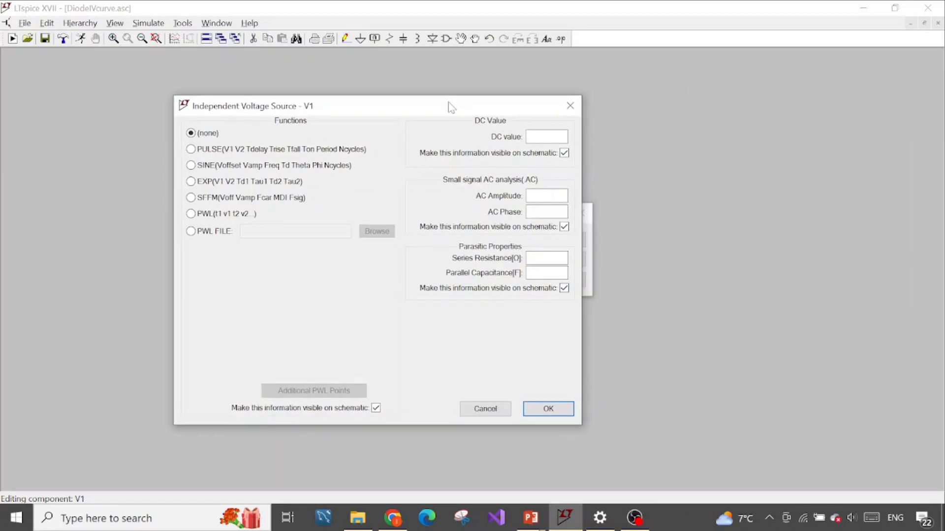
left_click(232, 150)
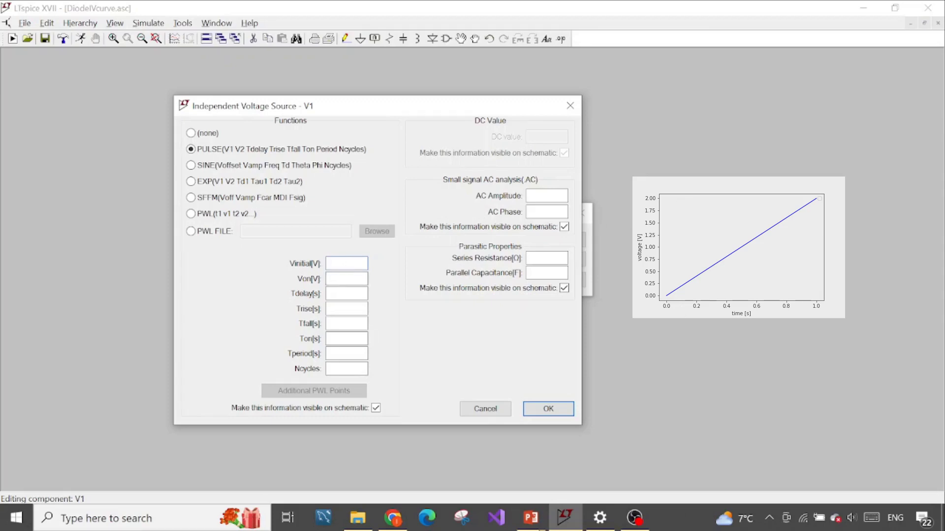
key("Tab")
type("2")
type("0")
key("Tab")
key("Tab")
type("0")
left_click(545, 408)
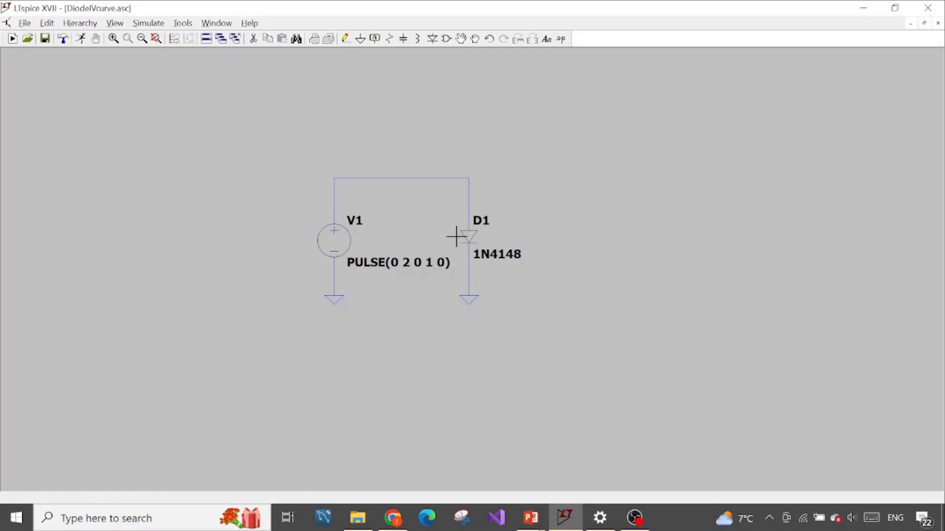
- Review diode D1's properties and its selected part in the list of available diode models
right_click(475, 243)
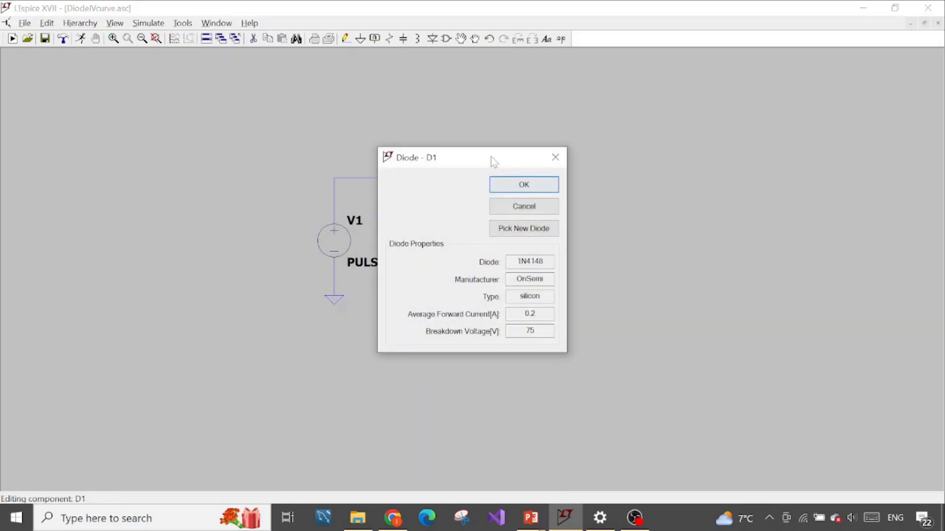
left_click_drag(491, 157, 383, 141)
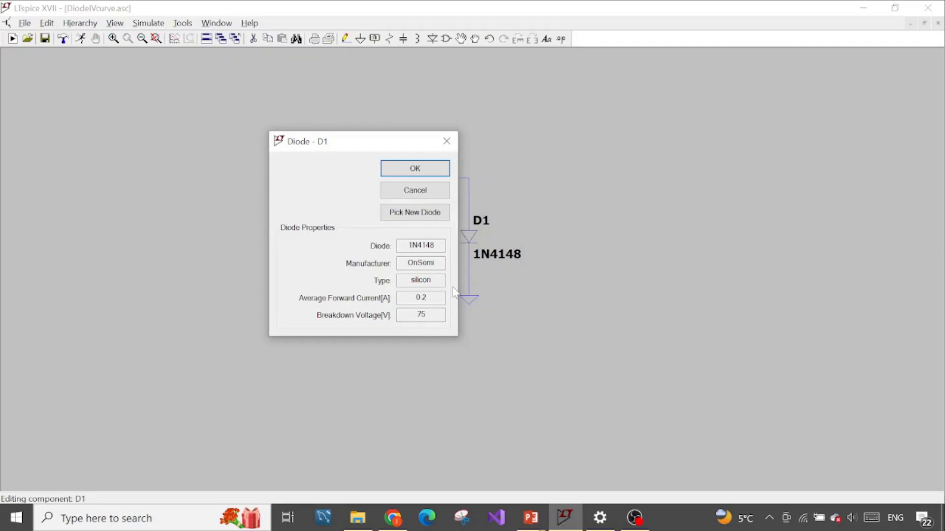
left_click(439, 217)
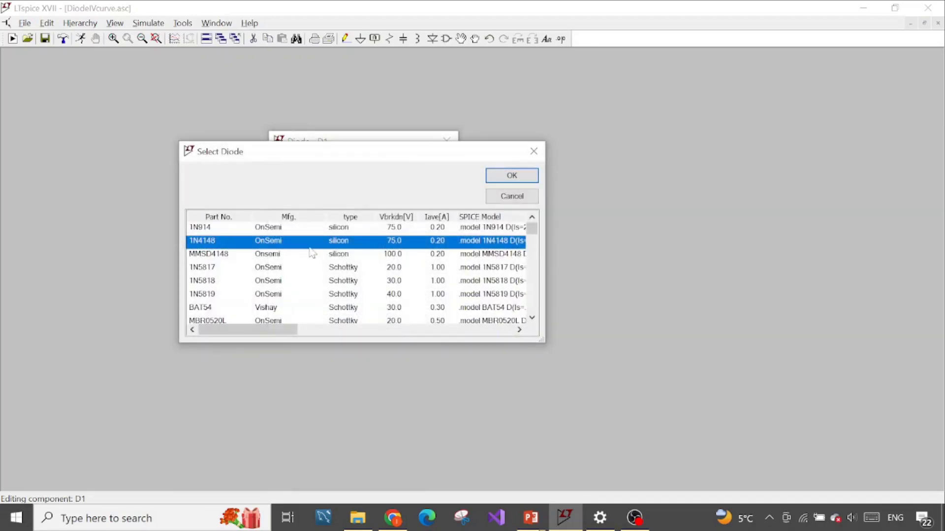
left_click(526, 180)
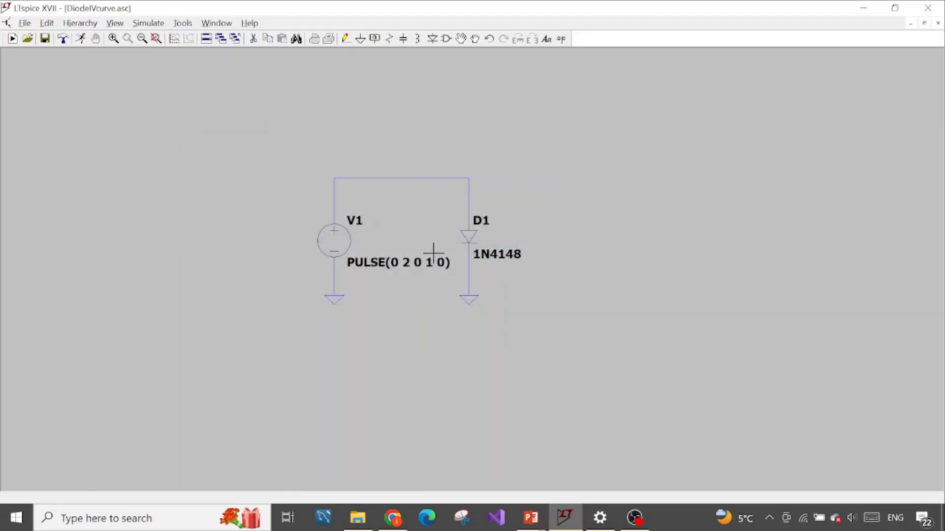
- Run a transient simulation with a stop time of 1 and plot the current through diode D1
left_click(147, 23)
left_click(147, 37)
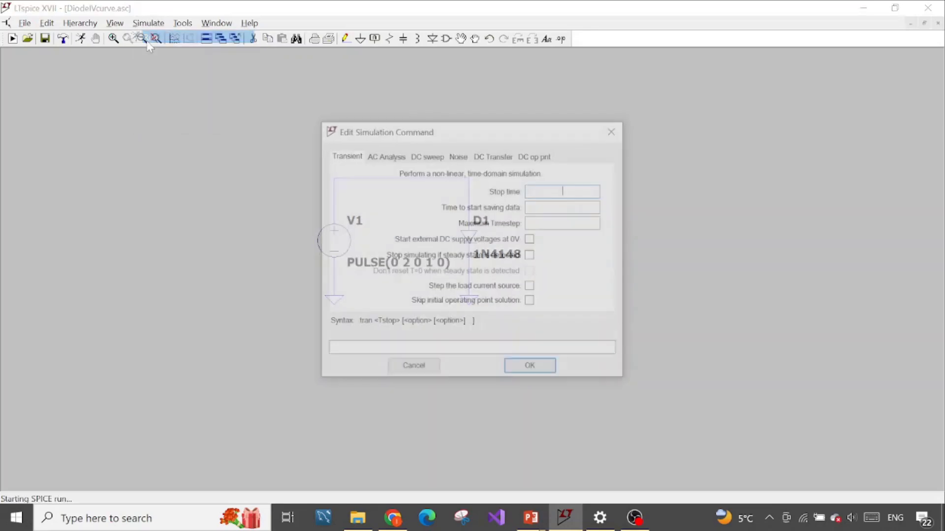
left_click_drag(418, 130, 320, 129)
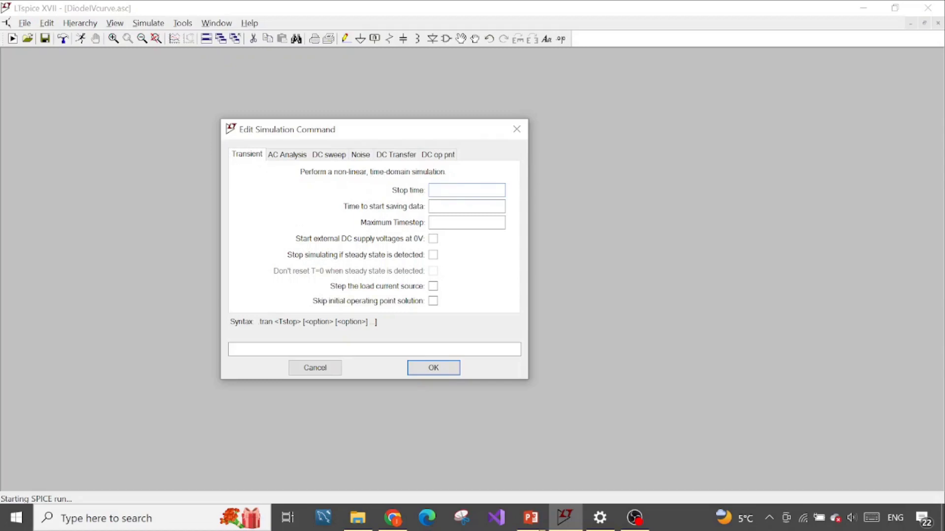
type("1")
left_click_drag(432, 129, 427, 312)
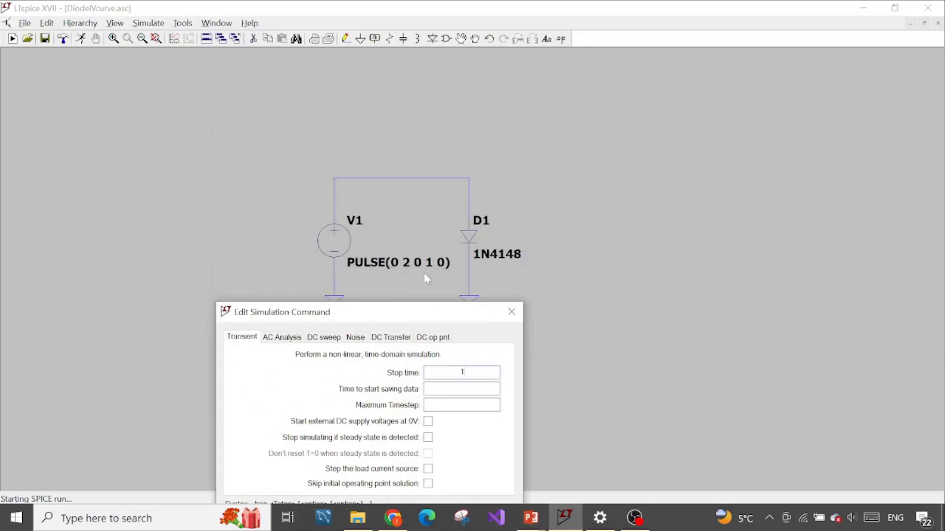
left_click_drag(436, 313, 433, 152)
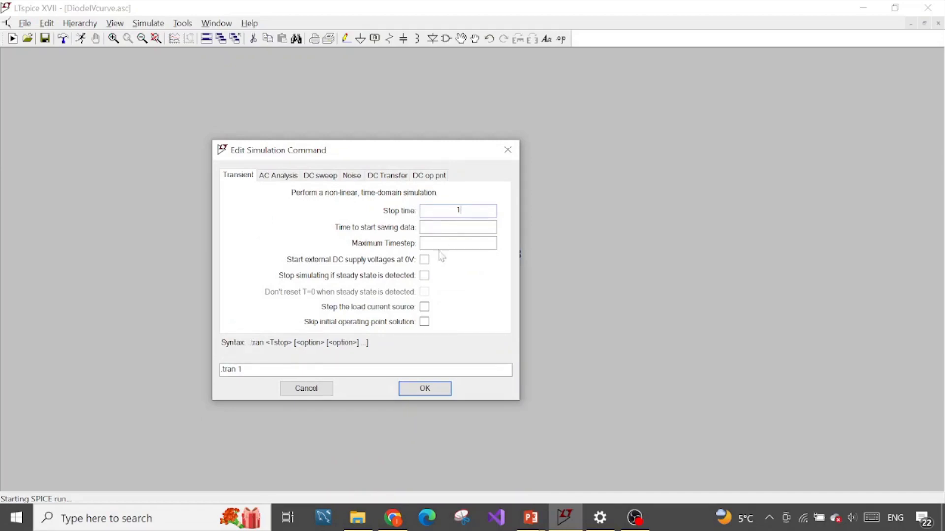
left_click(424, 388)
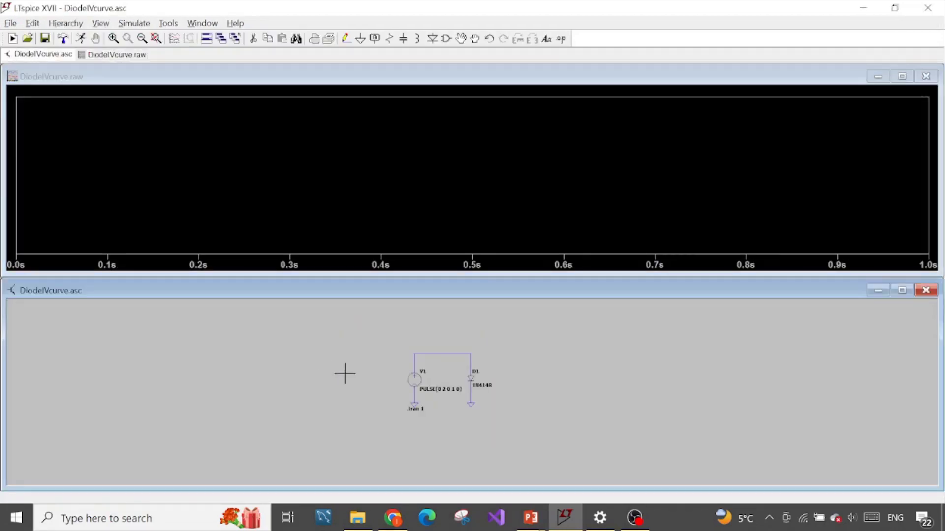
left_click(472, 378)
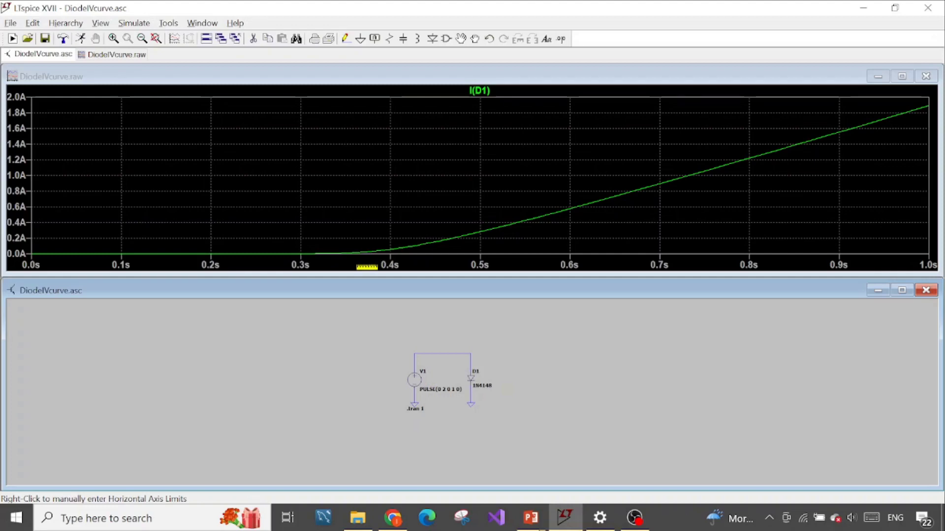
- Try to replace time with V as the quantity plotted on the waveform's horizontal axis
right_click(384, 265)
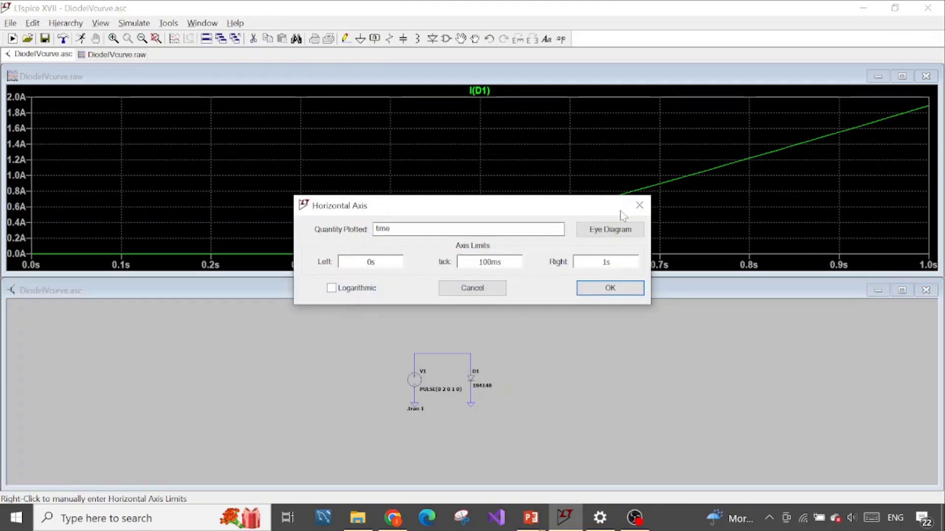
left_click(639, 205)
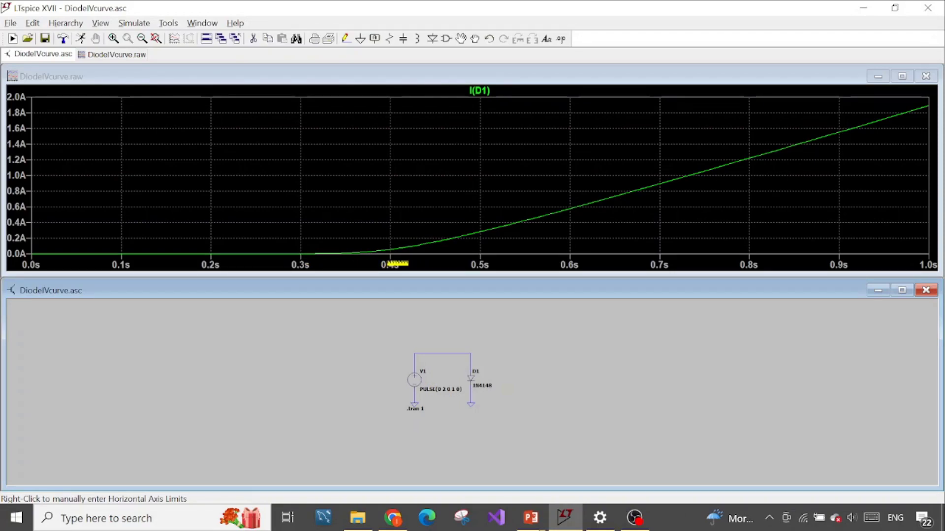
right_click(398, 264)
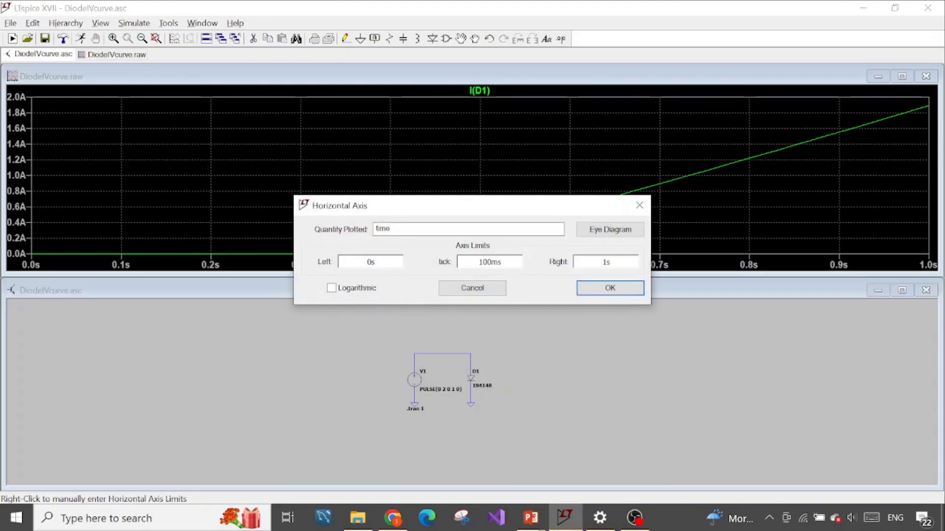
left_click_drag(428, 209, 330, 174)
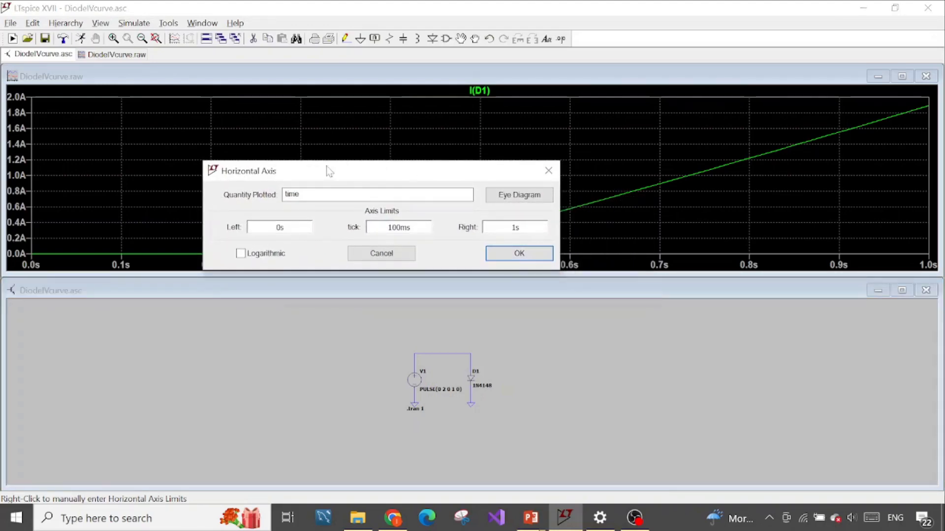
double_click(292, 194)
type("time")
key("ctrl+a")
type("V")
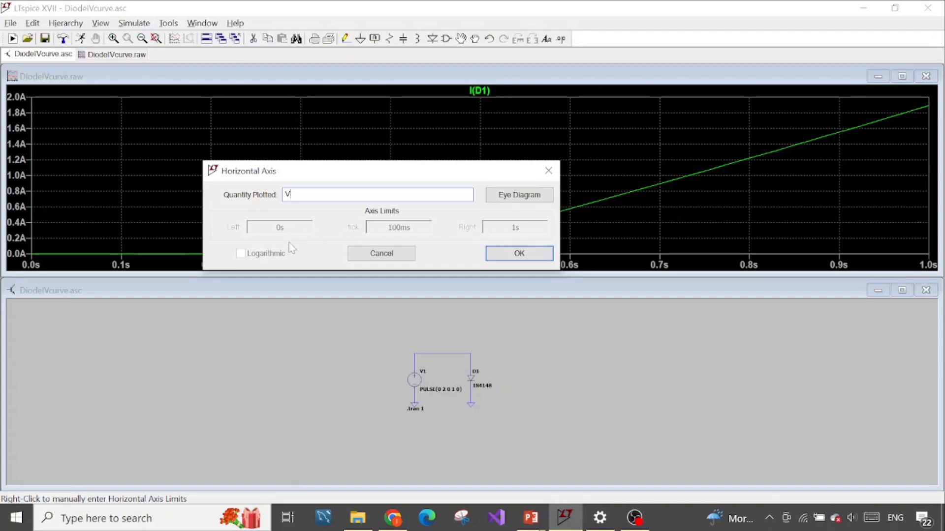
left_click(541, 255)
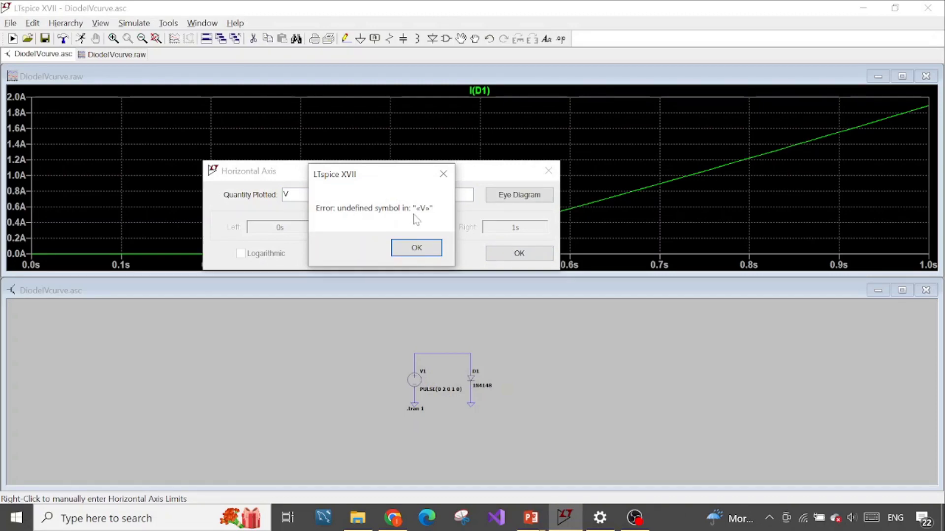
left_click(422, 247)
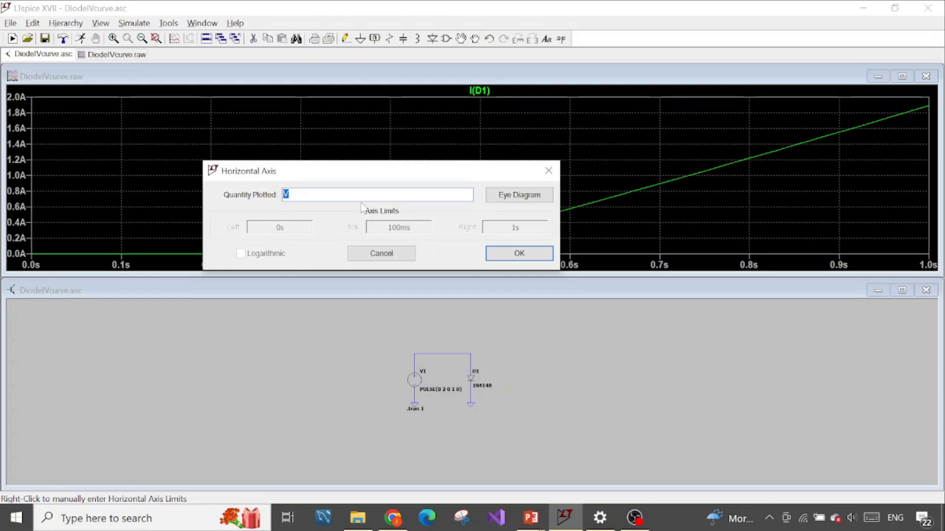
left_click(505, 256)
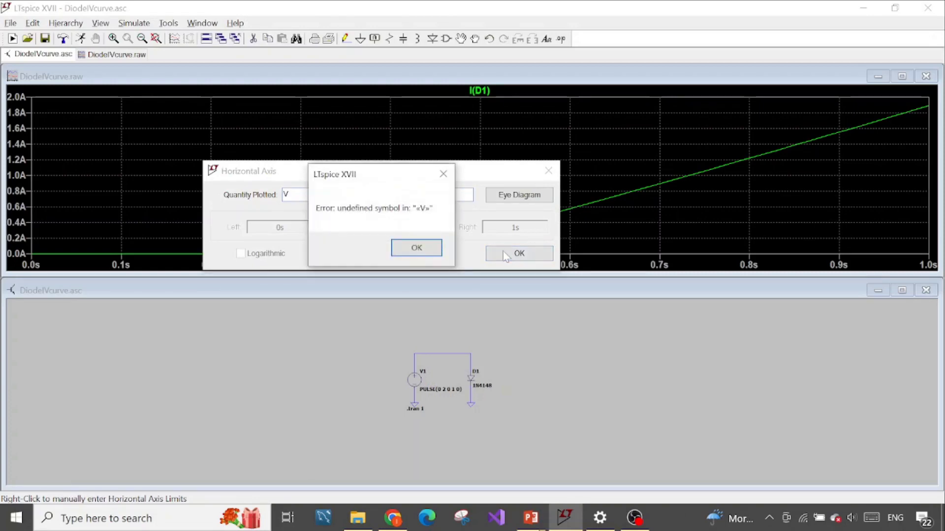
left_click(415, 247)
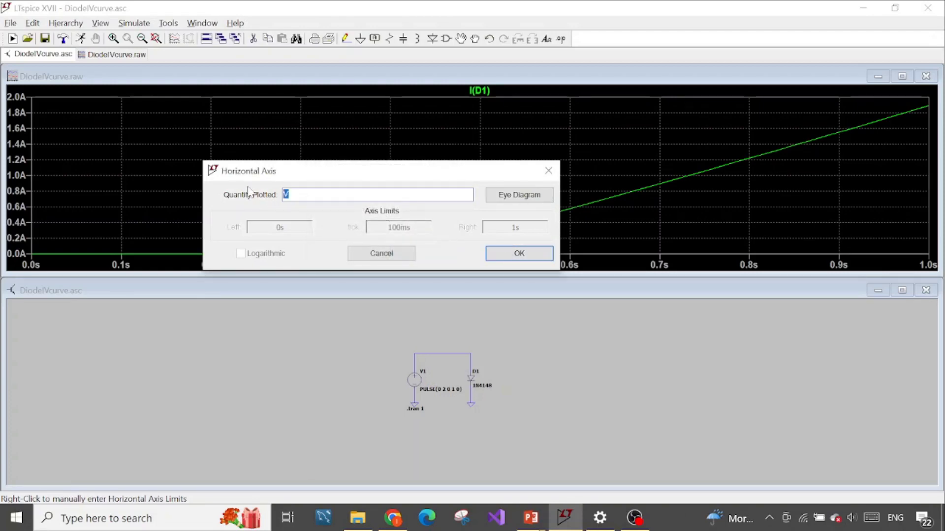
type("e")
key("Return")
- Add a second plot pane and plot the voltage of the wire between source V1 and diode D1 in it
right_click(400, 177)
left_click(426, 232)
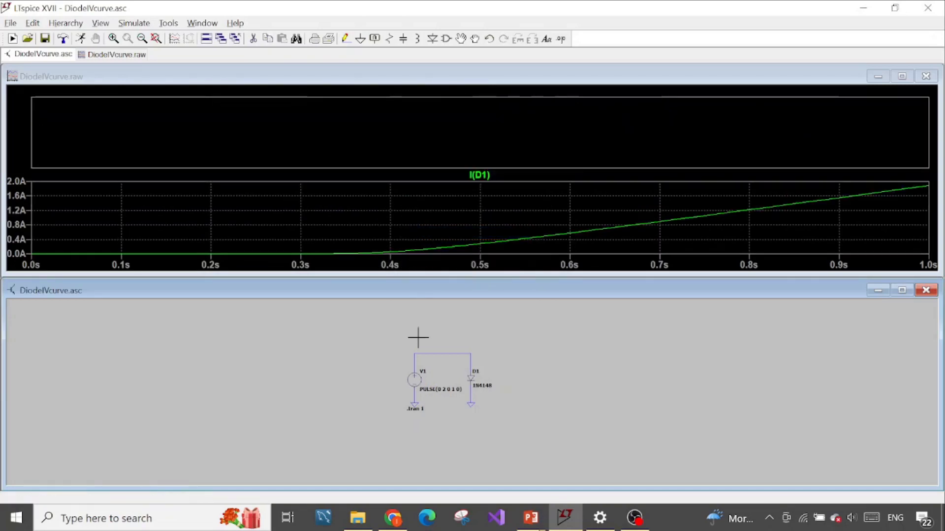
left_click(417, 359)
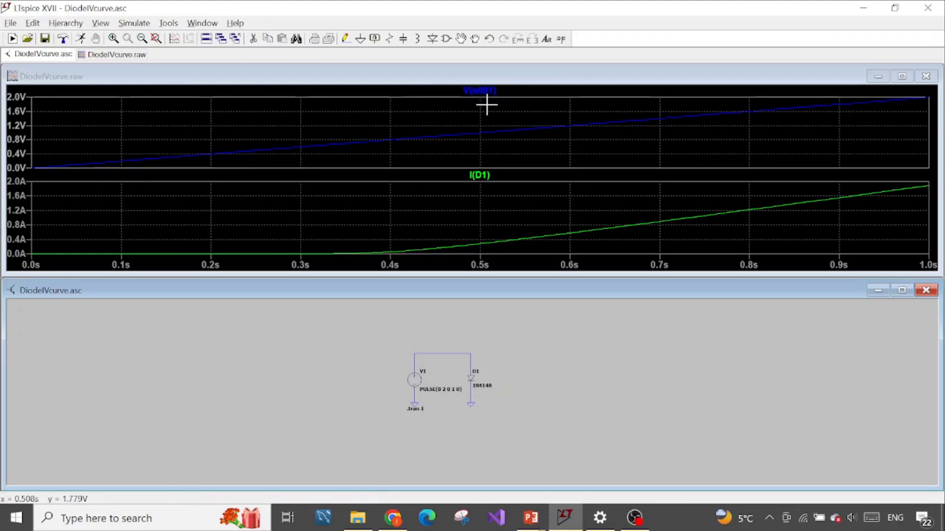
- Set the quantity plotted on the waveform's horizontal axis to V(n001)
right_click(574, 113)
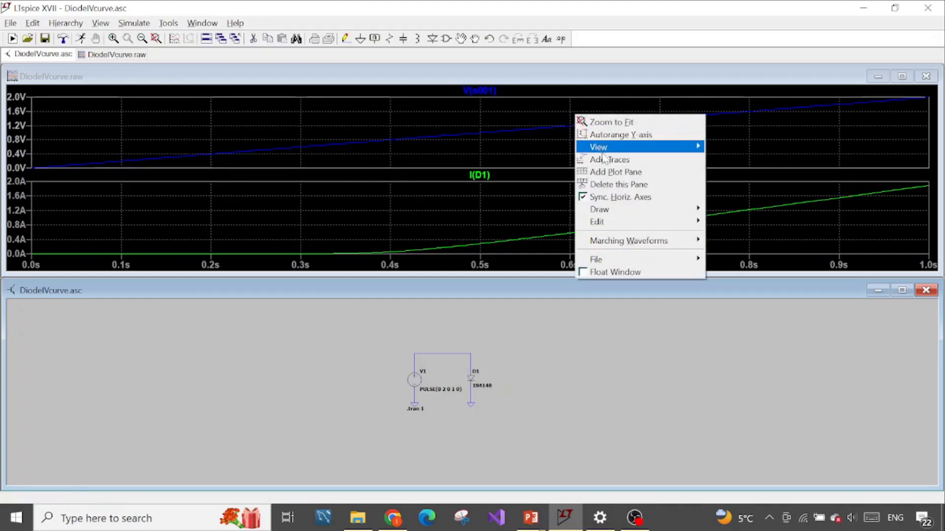
left_click(420, 295)
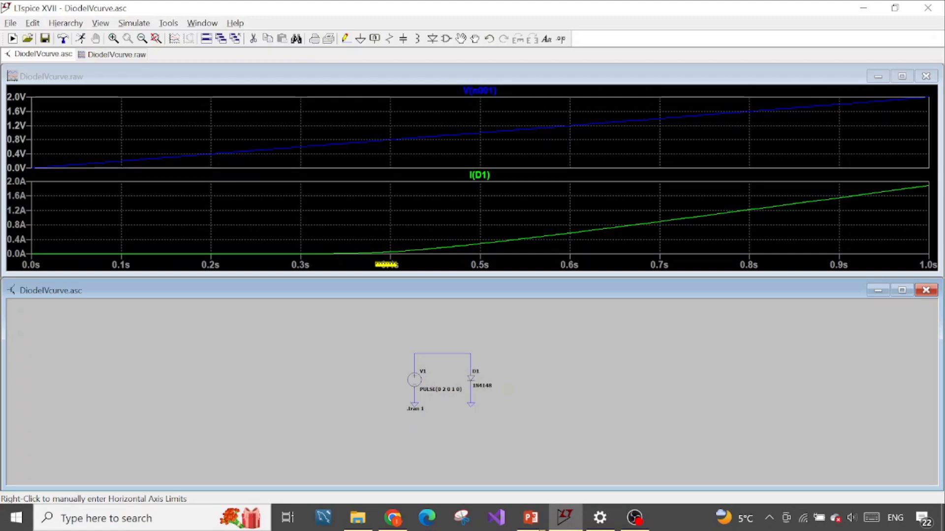
right_click(387, 264)
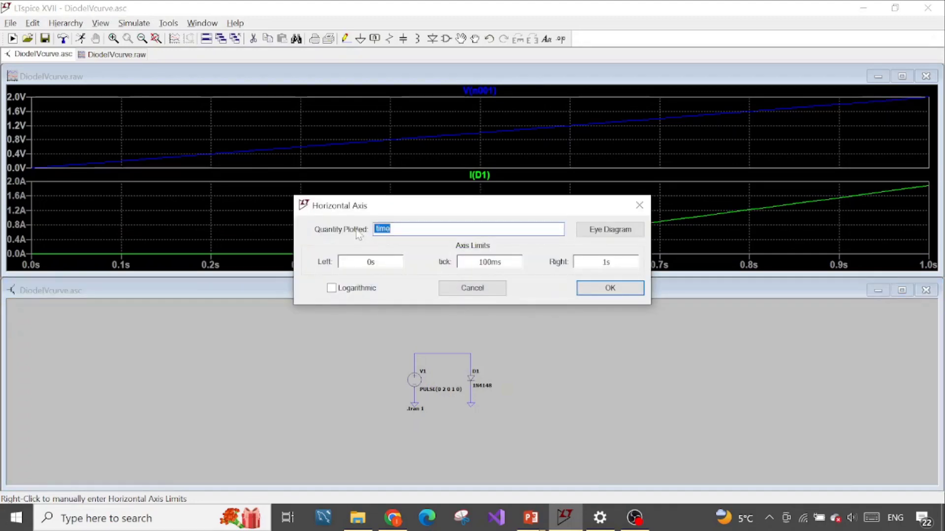
type("V")
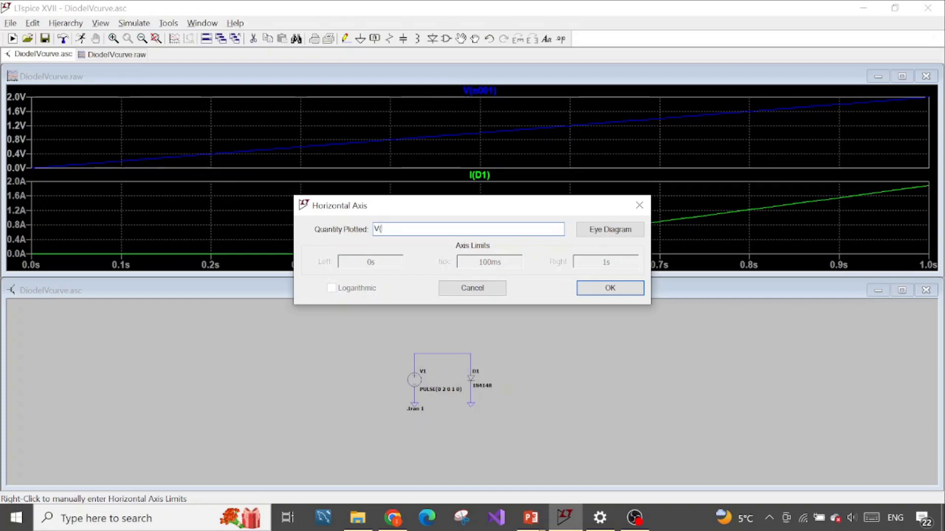
type("(n001)")
left_click(622, 288)
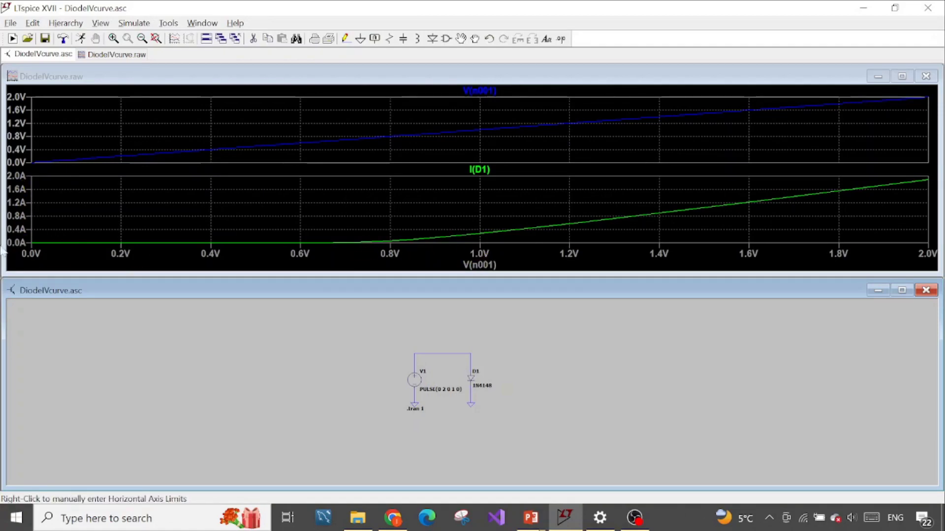
- Delete the V(n001) plot pane, keeping only the pane that shows the current through diode D1
right_click(417, 119)
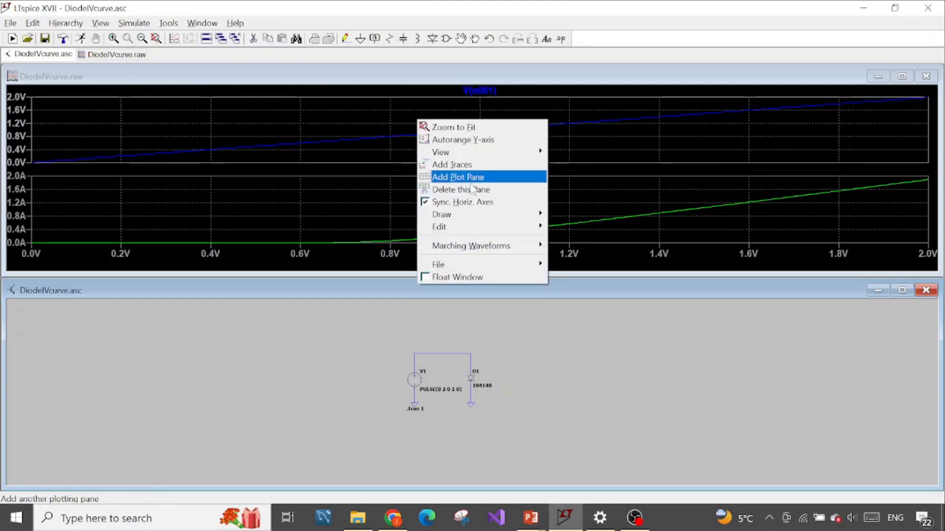
left_click(364, 111)
right_click(361, 119)
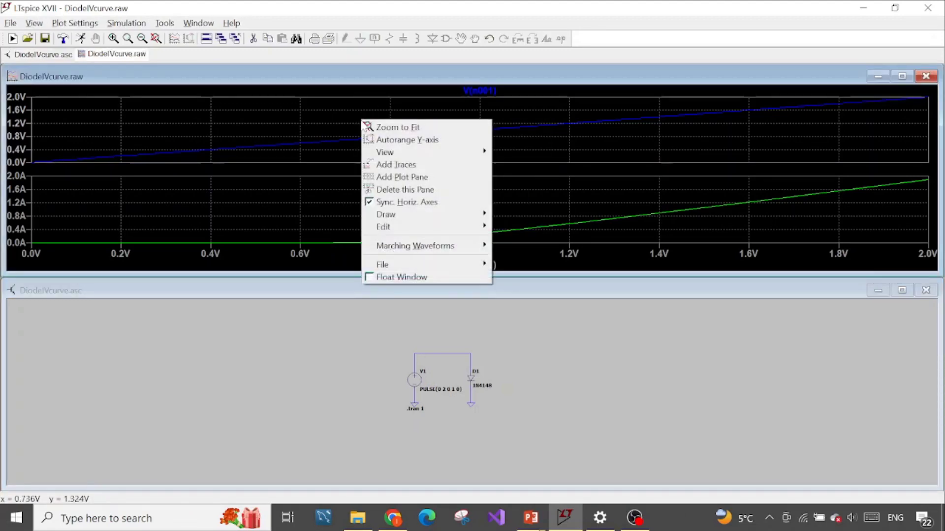
left_click(418, 191)
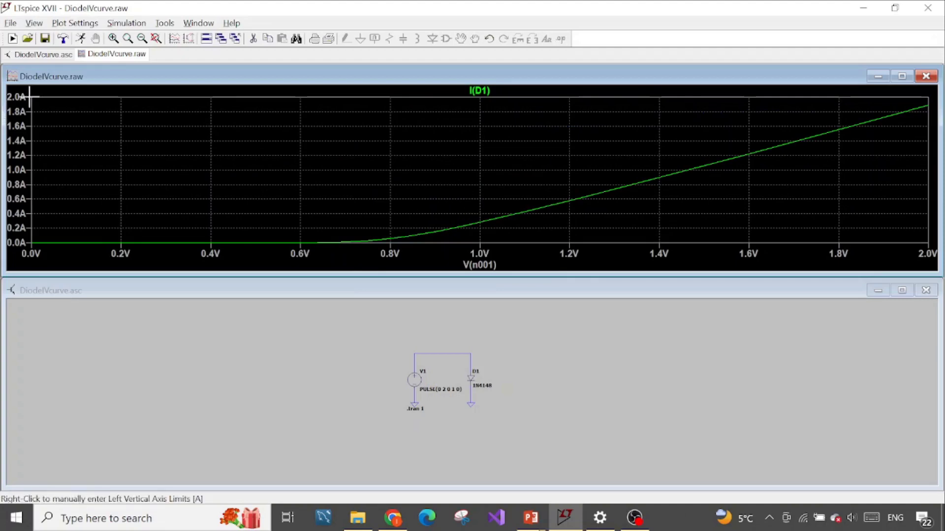
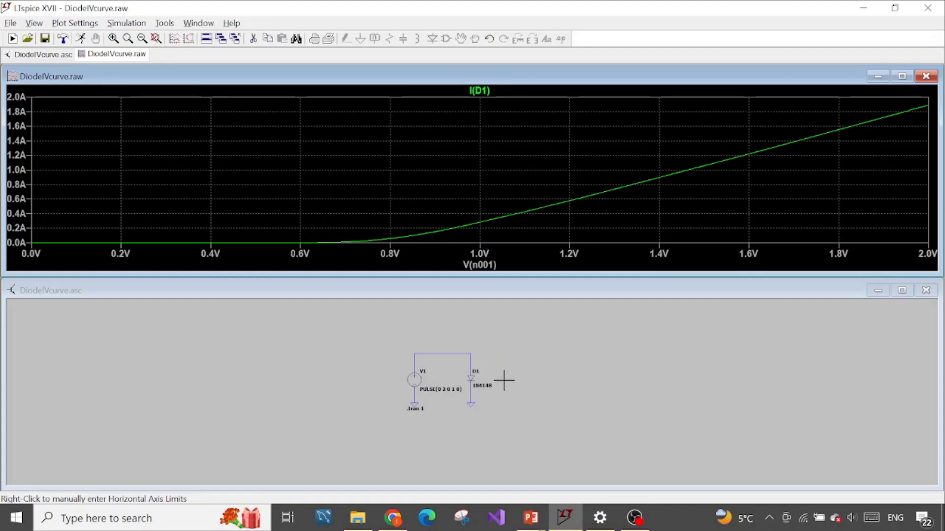
- Close the waveform window and duplicate the diode circuit beside the original without its copied .tran 1 directive
left_click(926, 76)
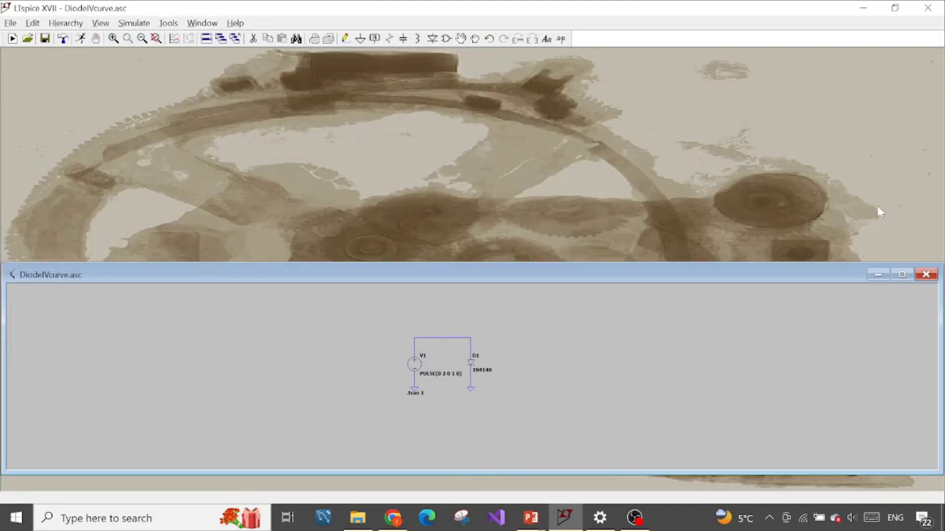
left_click(901, 275)
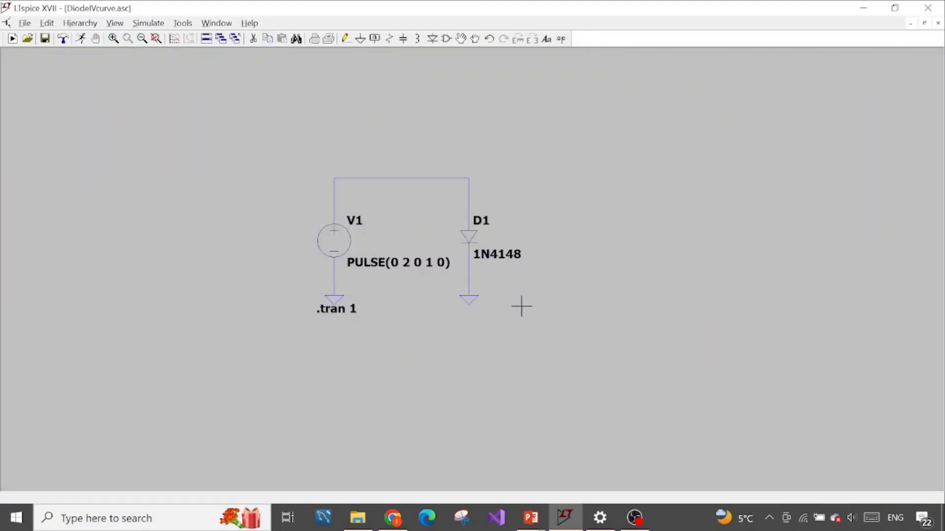
left_click(268, 39)
left_click_drag(551, 161, 307, 316)
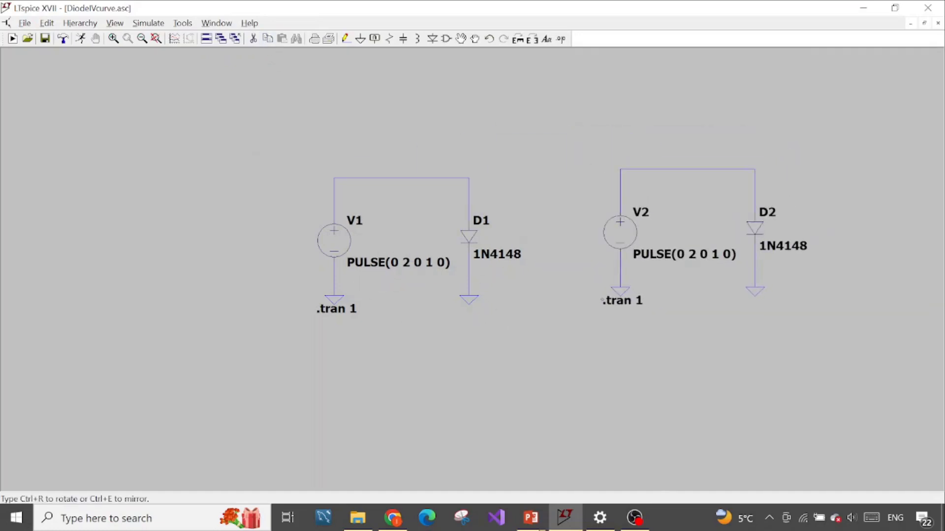
left_click(594, 317)
left_click(253, 39)
left_click(617, 317)
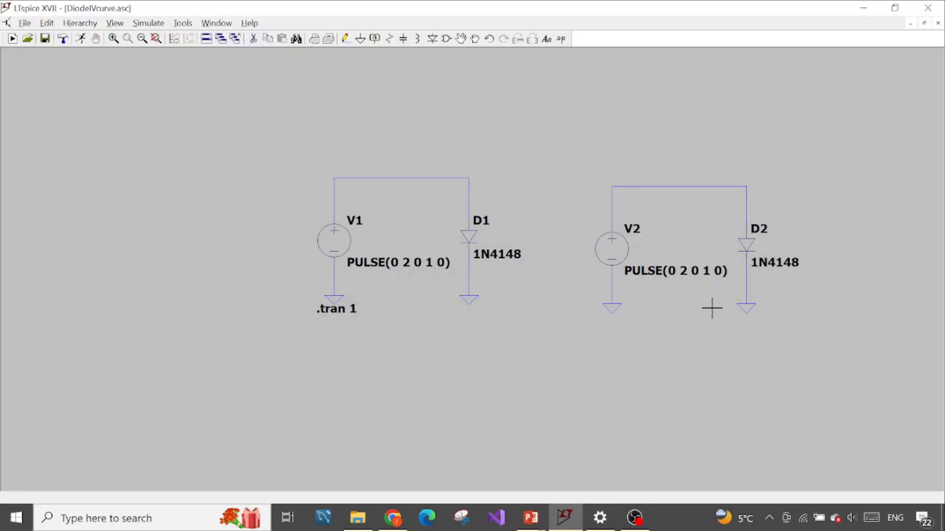
- Switch to Chrome and search Google for "1n4148 spice model"
left_click(393, 517)
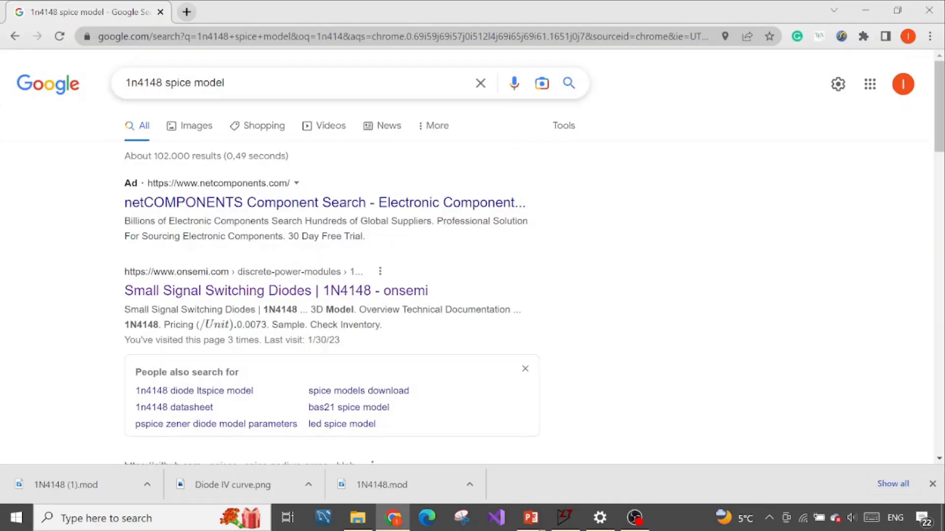
left_click_drag(225, 83, 119, 87)
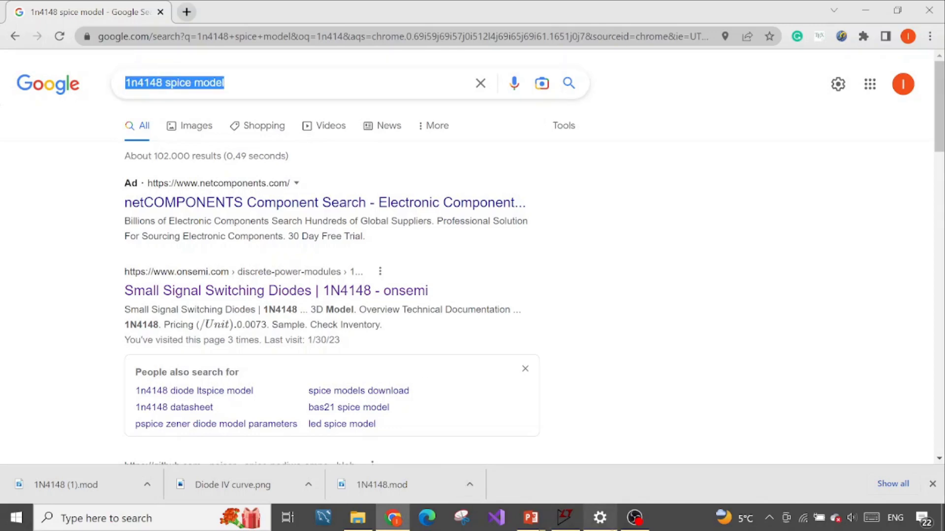
left_click(565, 523)
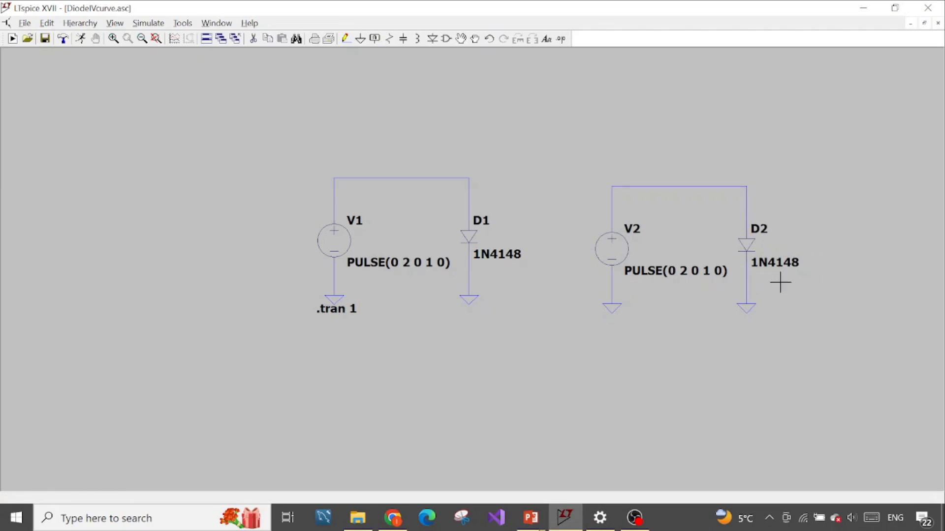
left_click(393, 518)
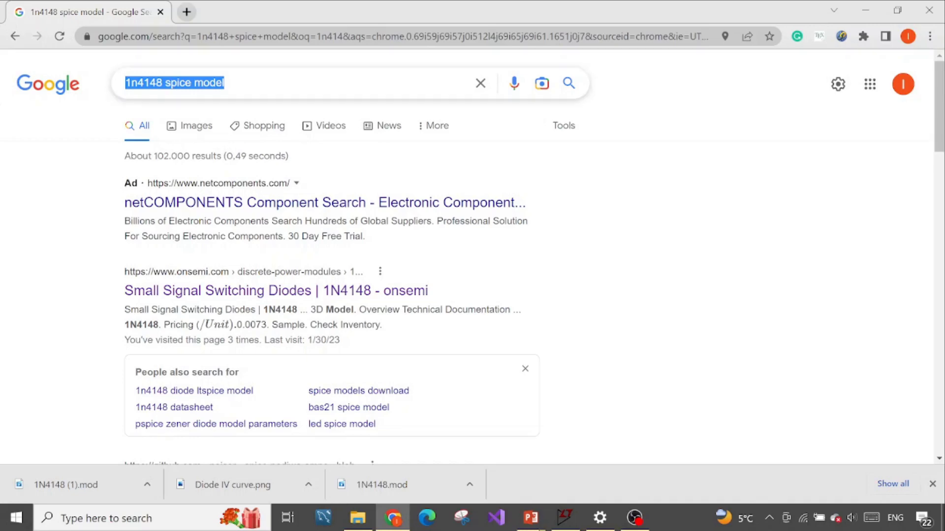
double_click(212, 83)
key("ctrl+a")
key("Escape")
key("Return")
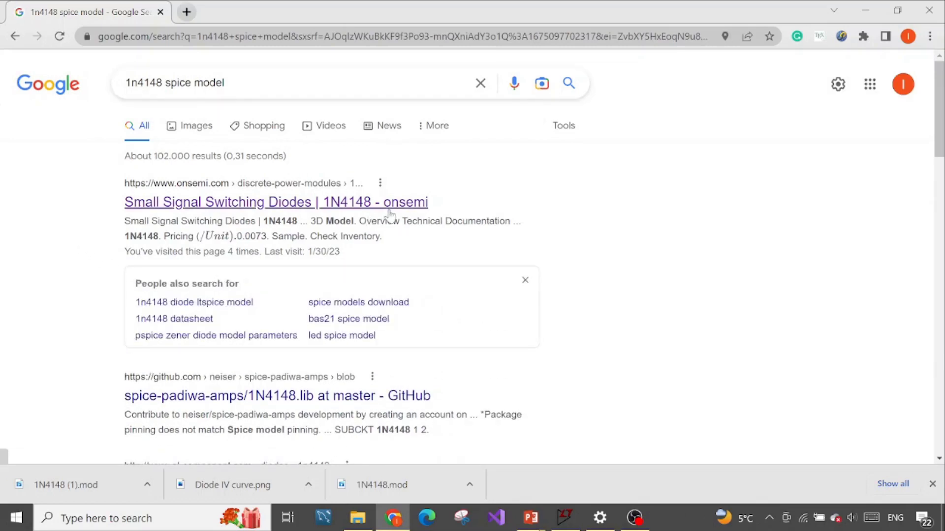
- Open the onsemi "Small Signal Switching Diodes | 1N4148" search result in a new browser tab and go to it
left_click_drag(445, 203, 383, 202)
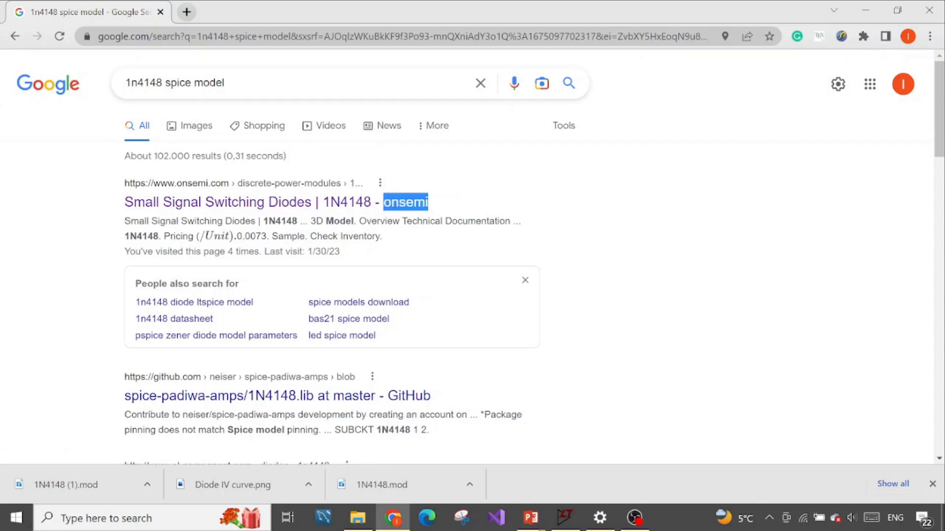
left_click(123, 189)
left_click_drag(123, 190, 194, 183)
left_click(93, 215)
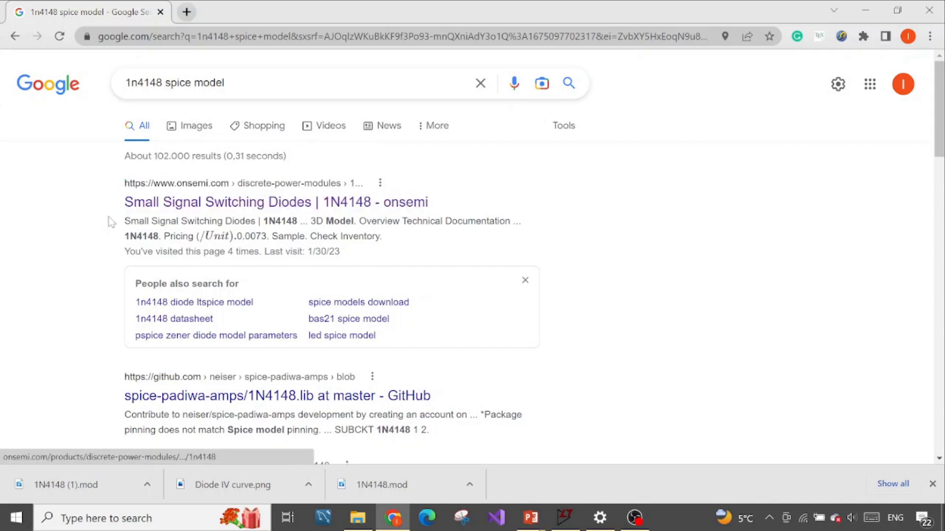
right_click(186, 209)
left_click(213, 214)
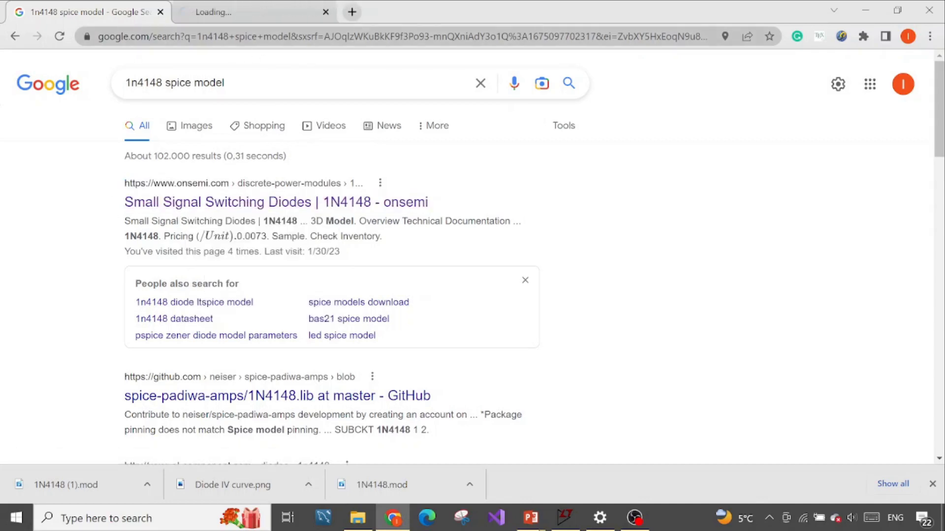
left_click(244, 20)
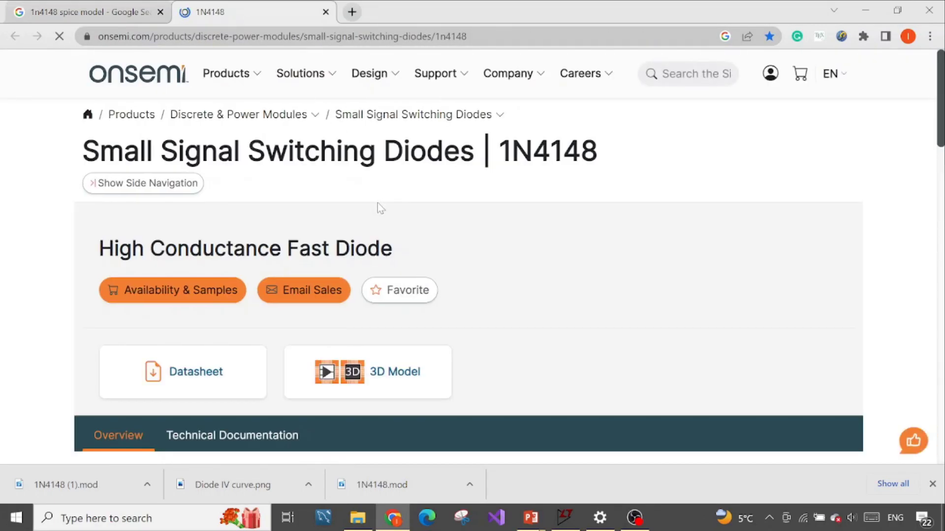
- Find the simulation models in the 1N4148 technical documentation and download the PSPICE file 1N4148.mod to the Downloads folder
scroll(377, 206, "down", 3)
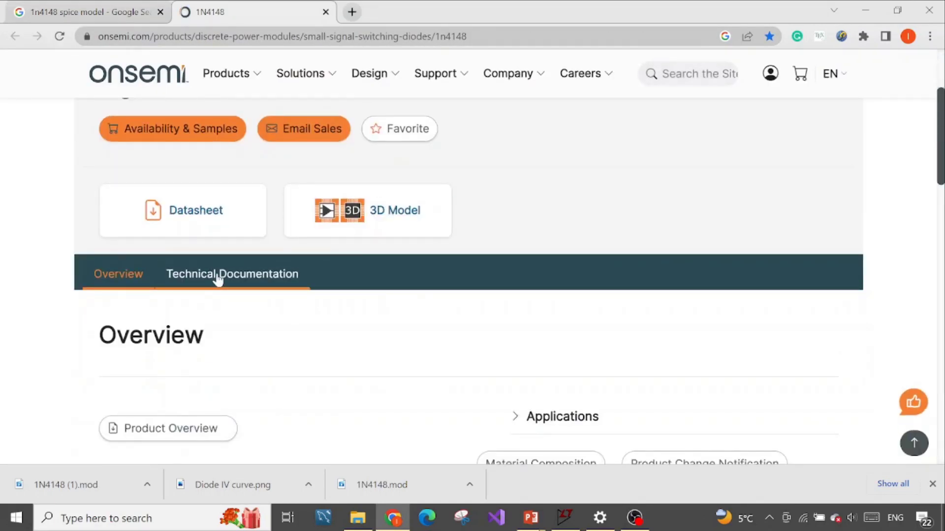
left_click(218, 279)
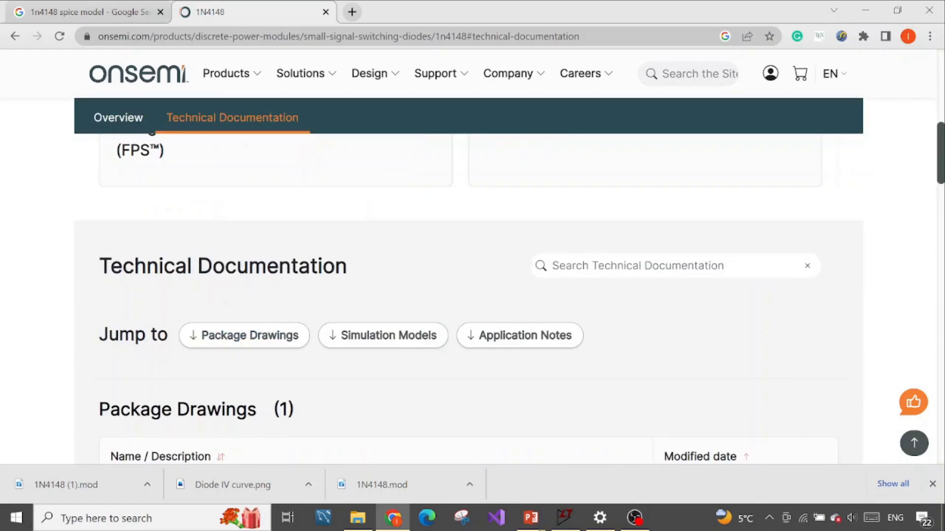
left_click(361, 343)
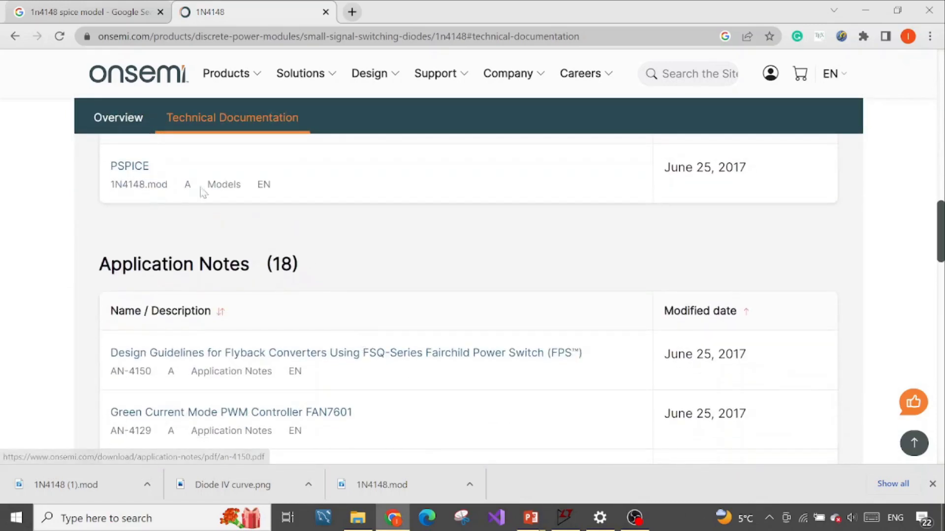
left_click(129, 167)
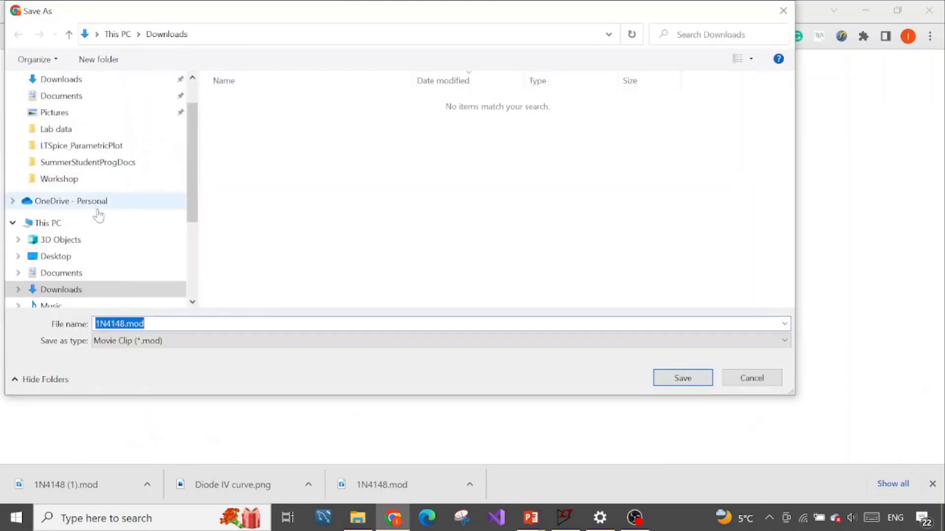
left_click(659, 380)
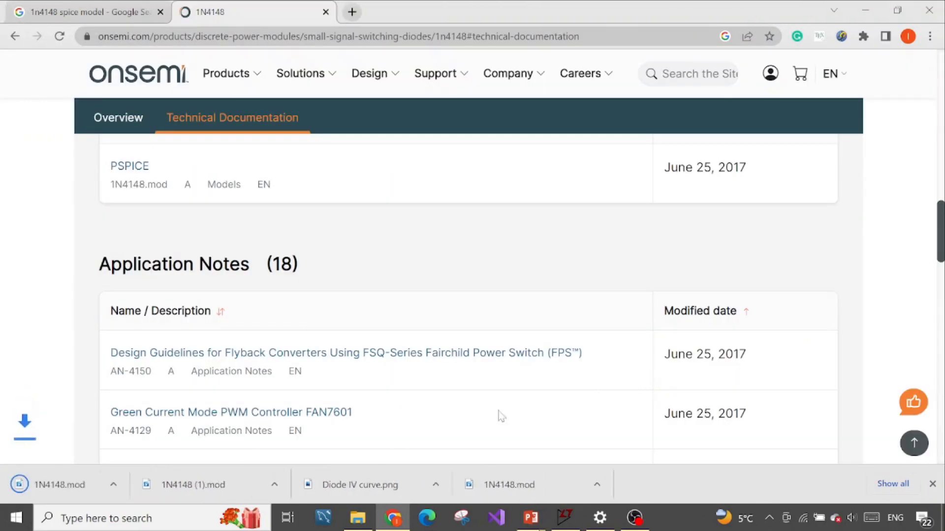
- Show the downloaded 1N4148.mod in its folder and open it in Notepad++
left_click(147, 484)
left_click(177, 443)
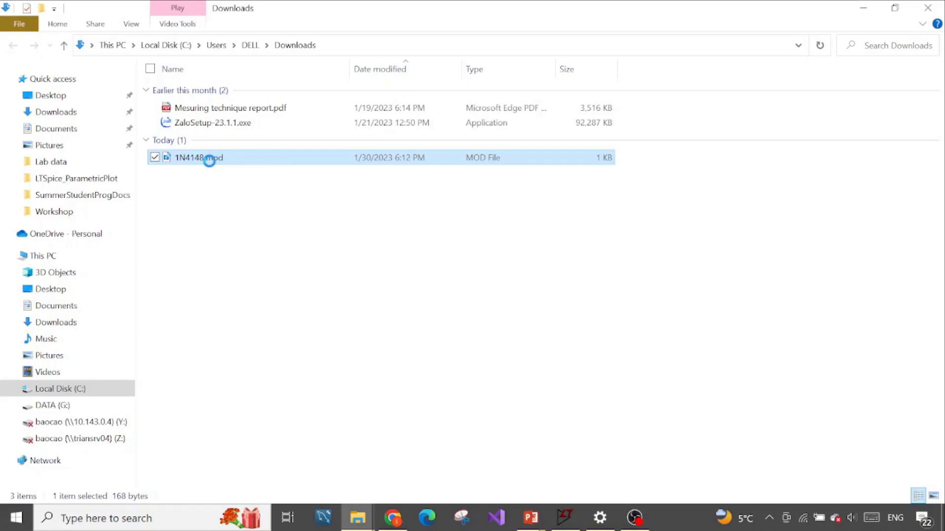
right_click(210, 163)
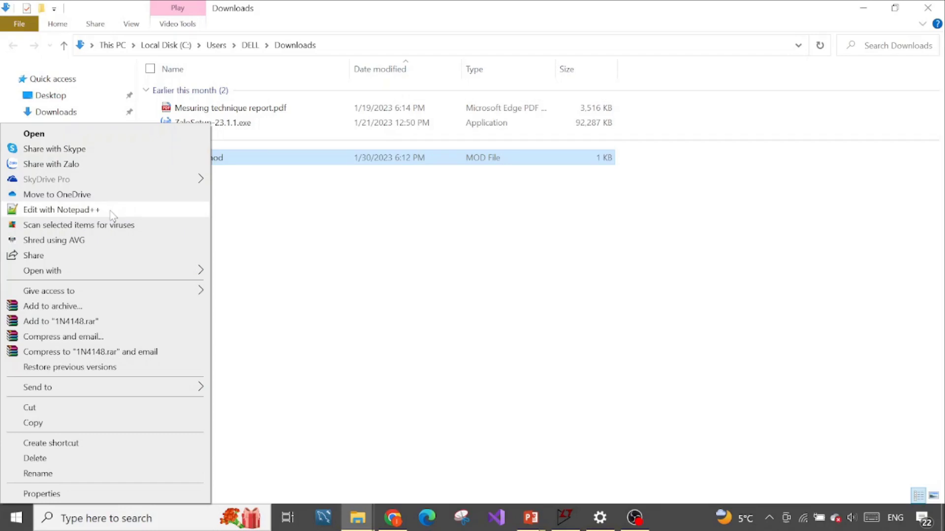
mouse_move(133, 276)
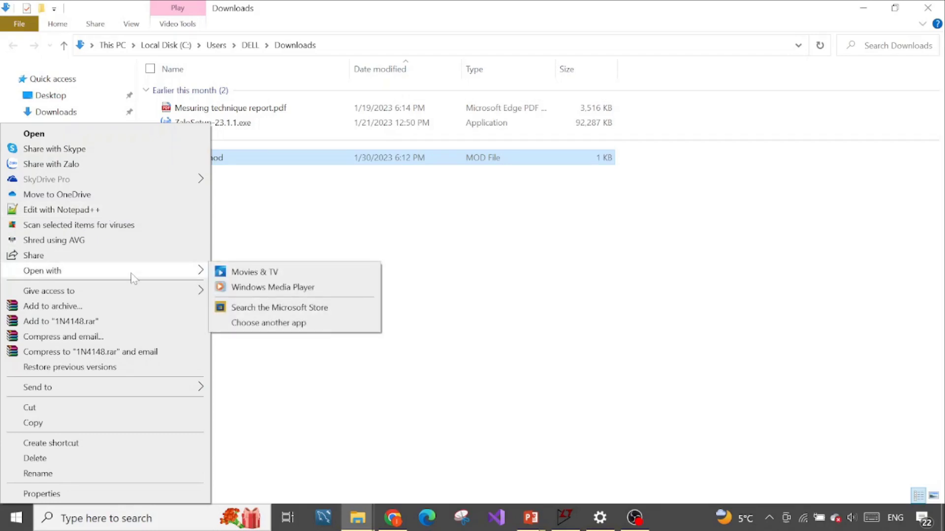
left_click(131, 210)
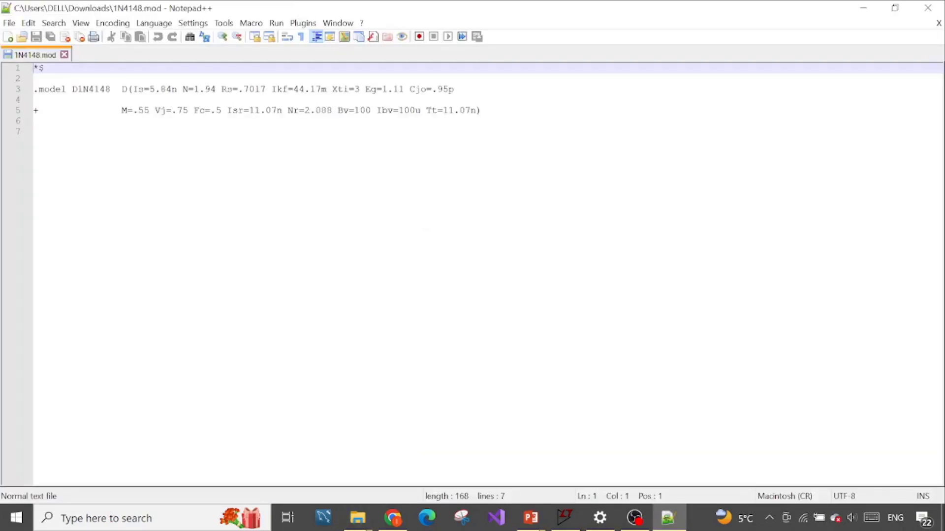
- Copy the complete .model D1N4148 definition, including its continuation line, from the 1N4148.mod file
left_click(37, 121)
left_click_drag(37, 121, 37, 89)
key("ctrl+c")
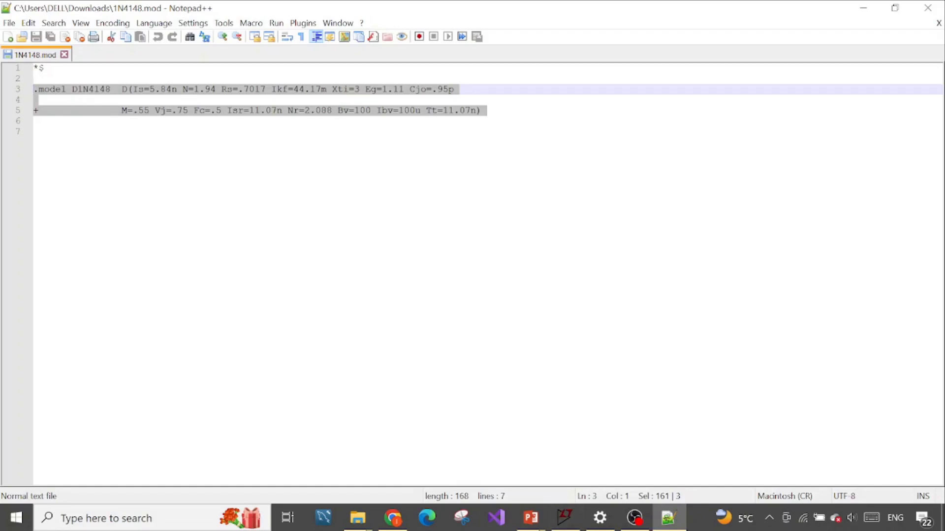
- Switch to LTspice and place the copied .model D1N4148 definition below the circuits as a SPICE directive, joined into one line without the "+"
left_click(565, 517)
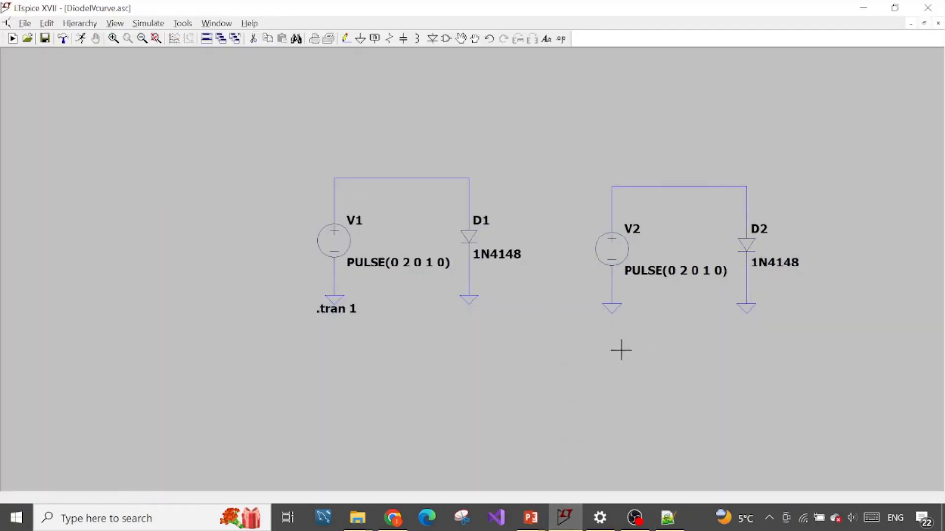
left_click(561, 39)
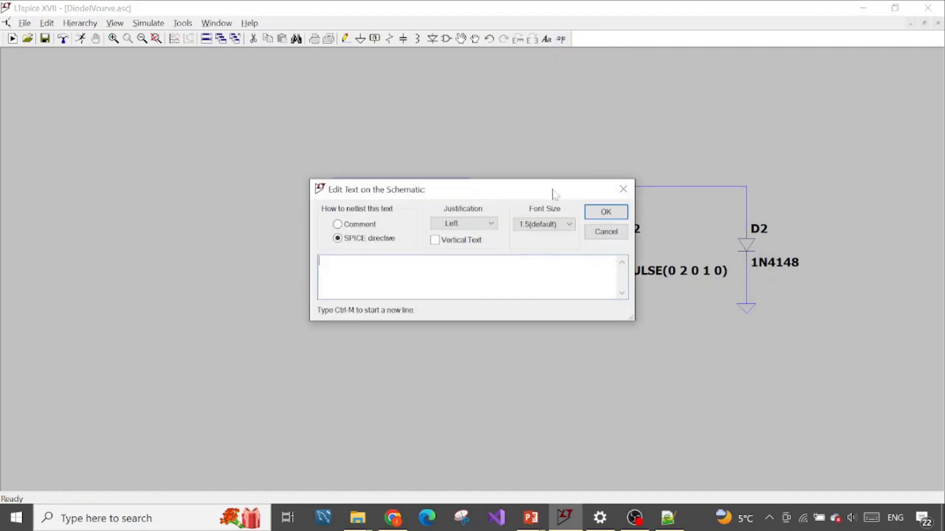
key("ctrl+v")
key("shift+Left")
key("shift+Left")
key("shift+Left")
key("shift+Left")
key("shift+Left")
key("shift+Left")
key("shift+Left")
key("shift+Left")
key("shift+Left")
key("shift+Left")
key("shift+Left")
key("shift+Left")
key("shift+Left")
key("BackSpace")
key("BackSpace")
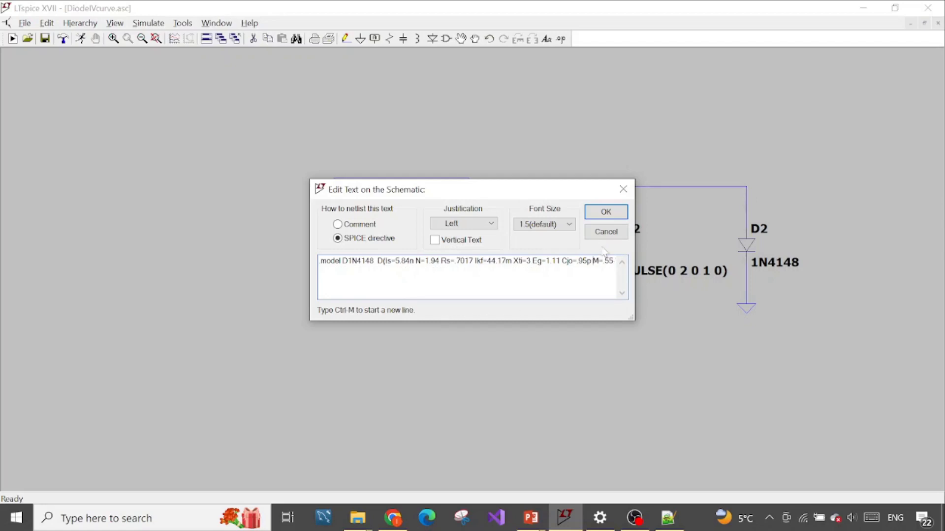
left_click(605, 211)
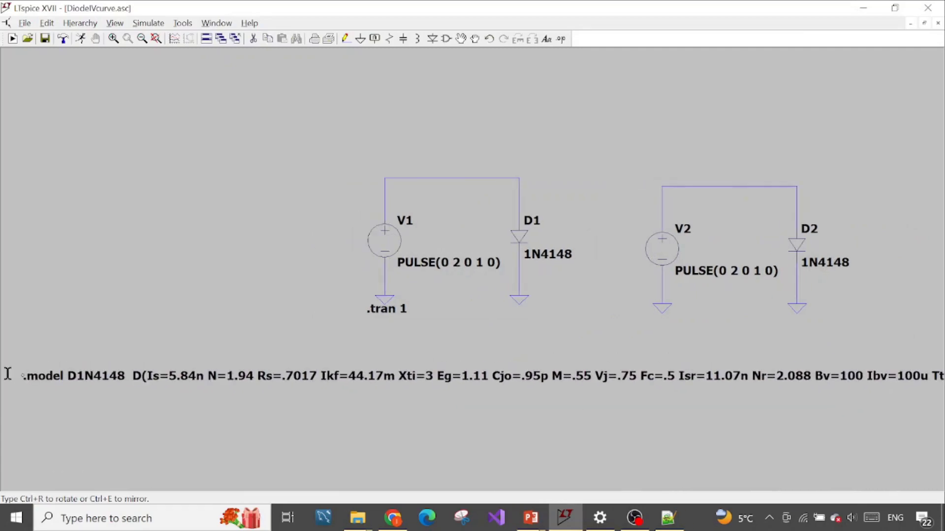
left_click(479, 382)
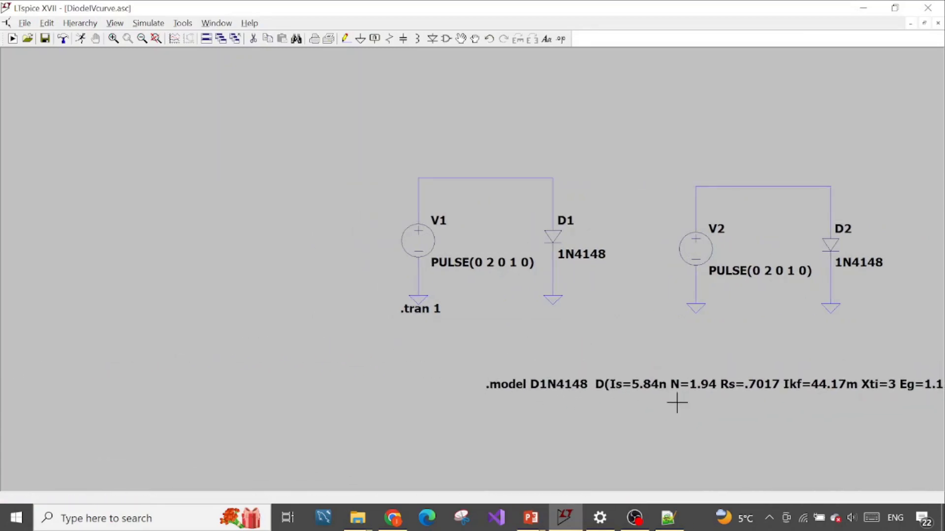
- Set the value of diode D2 to D1N4148 so that it uses the model directive
scroll(635, 409, "up", 1)
scroll(712, 397, "down", 2)
left_click_drag(755, 345, 474, 326)
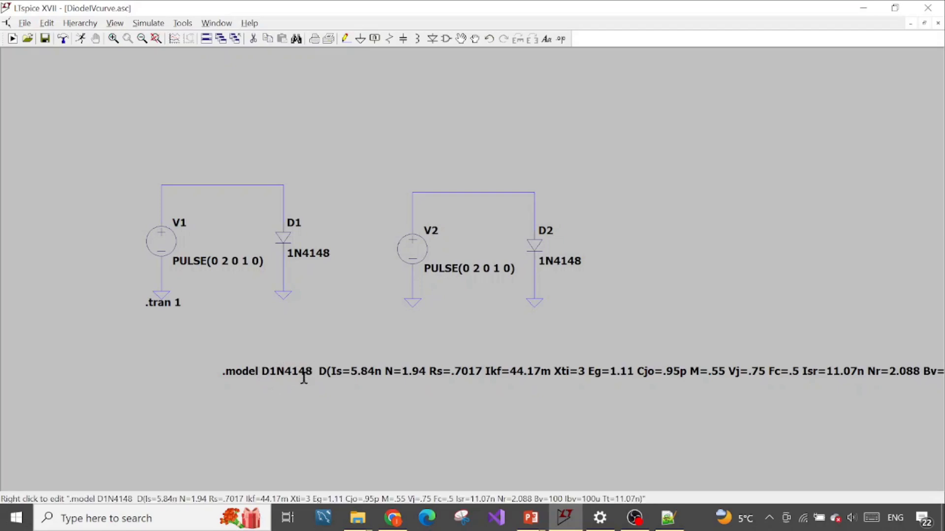
right_click(562, 263)
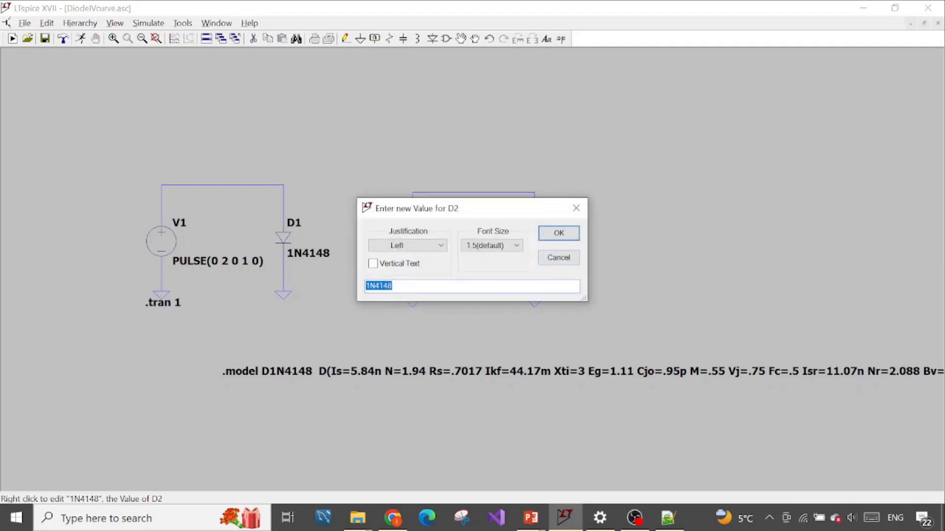
left_click(392, 286)
type("D")
left_click(554, 235)
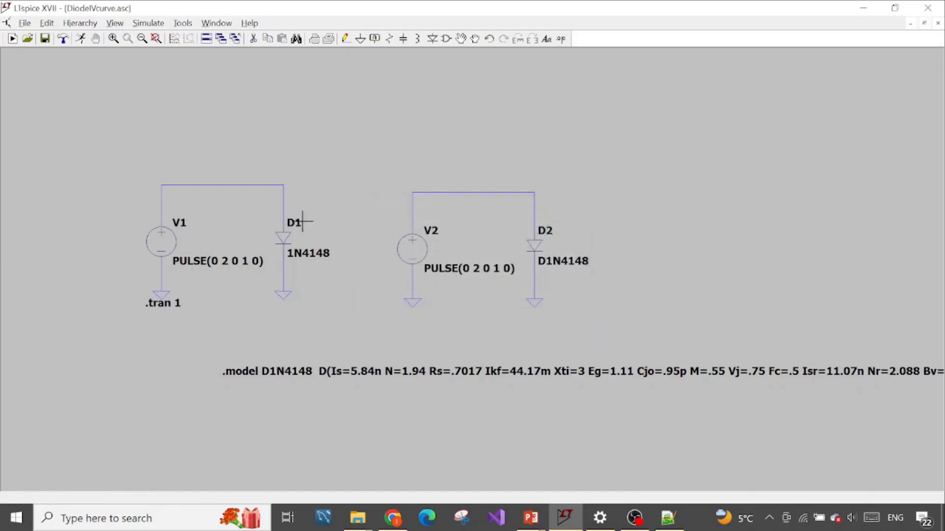
- Compare the diode properties of D1 and D2, leaving both diodes unedited
right_click(284, 239)
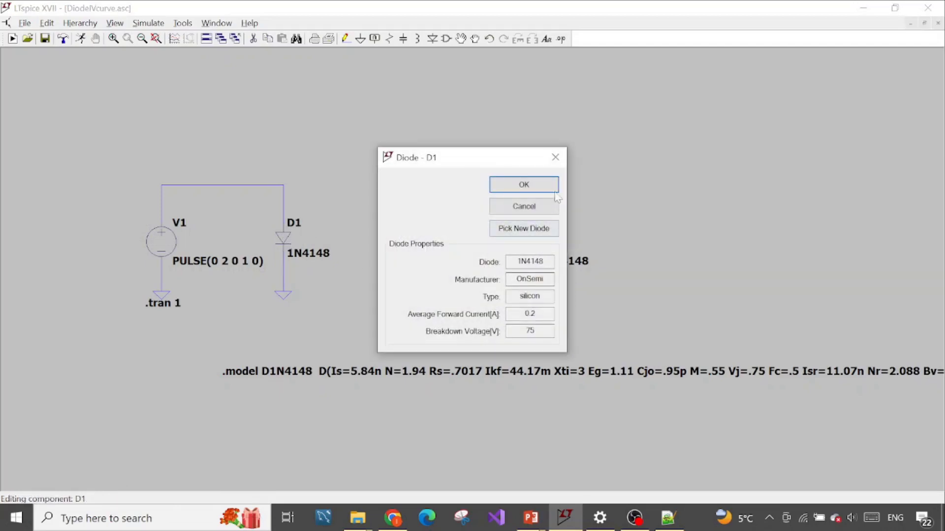
left_click(556, 158)
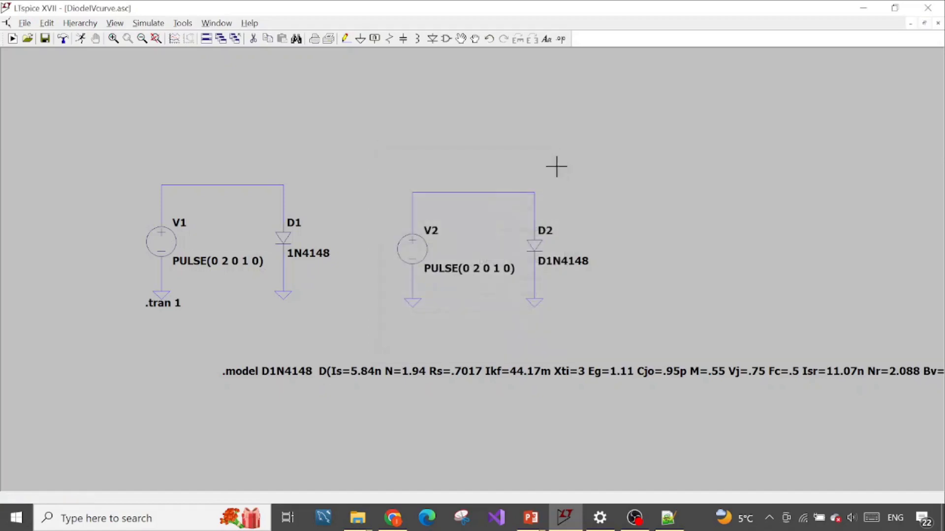
right_click(562, 267)
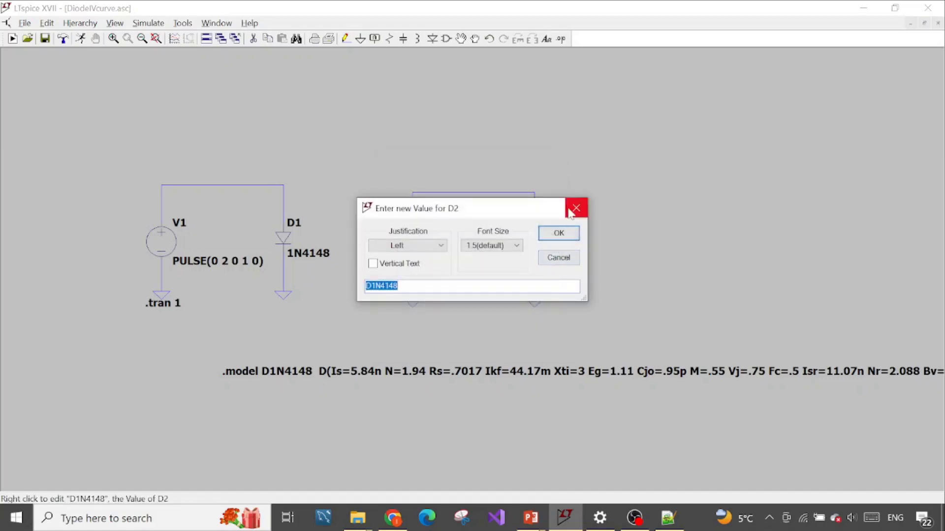
left_click(577, 207)
right_click(545, 250)
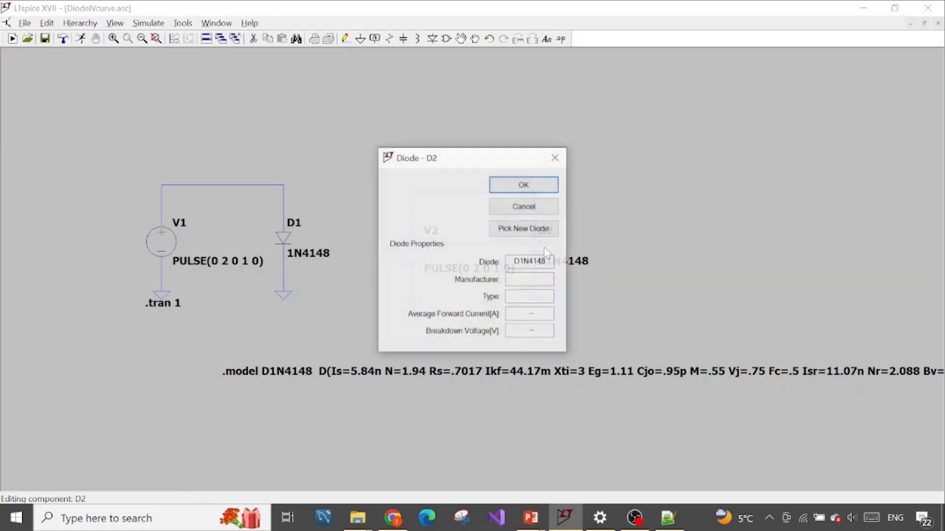
left_click(555, 159)
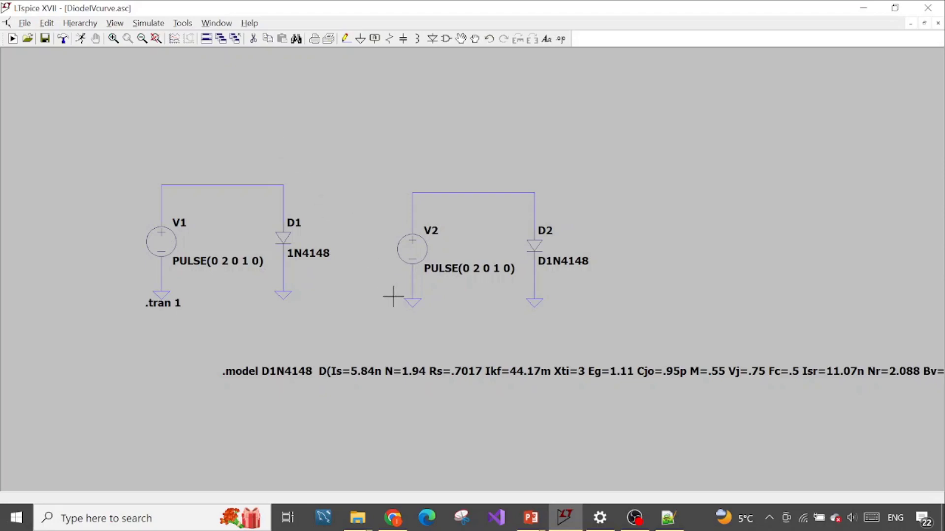
- Switch to the browser and open the 1N914 small signal diode data sheet PDF from the onsemi 1N4148 product overview
left_click(394, 517)
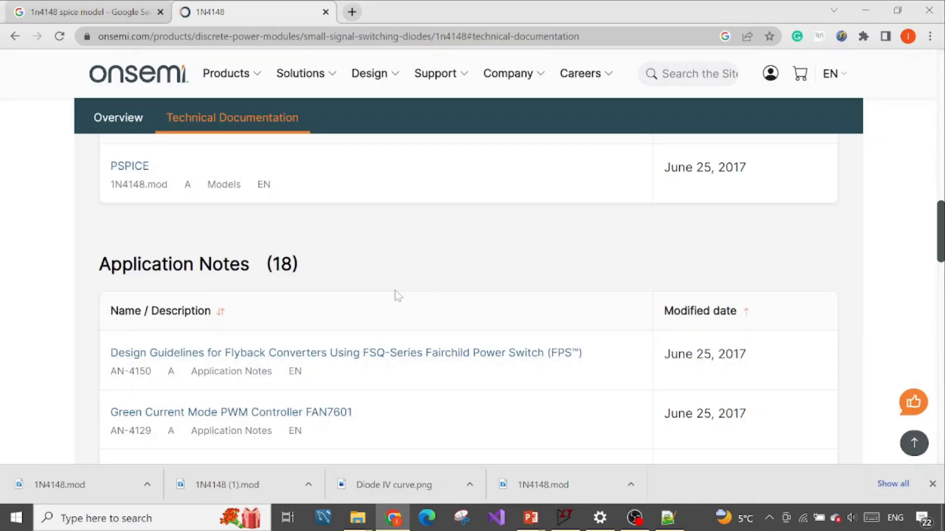
scroll(391, 296, "up", 5)
scroll(393, 295, "up", 3)
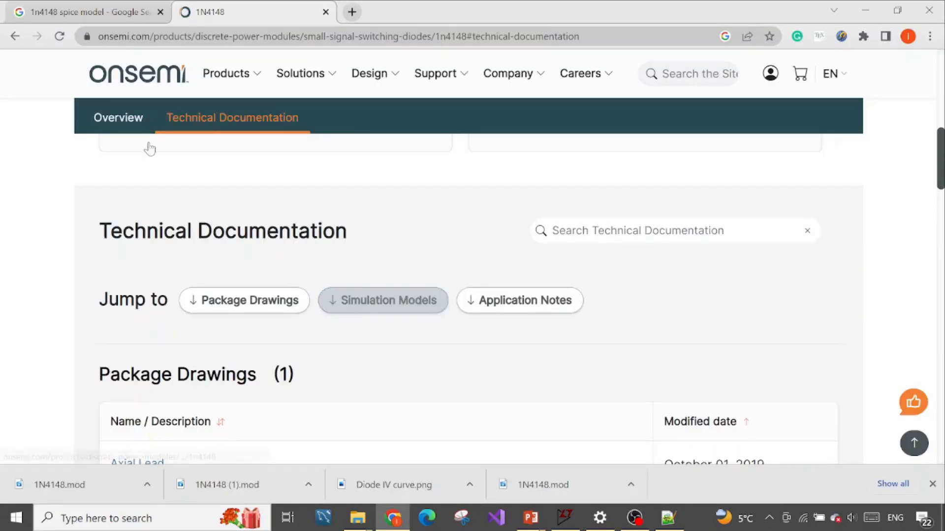
left_click(127, 123)
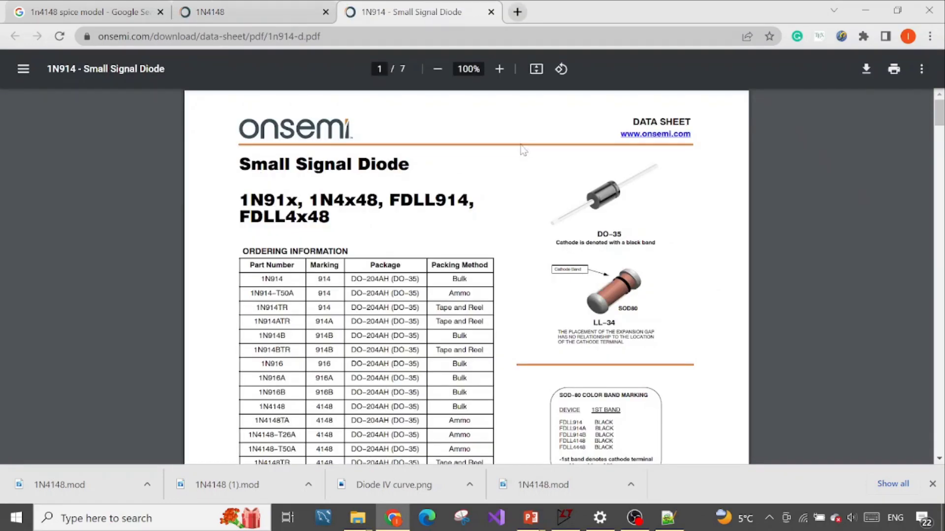
- Examine the forward voltage versus forward current graphs on page 3 of the data sheet at 150% zoom
scroll(604, 292, "down", 20)
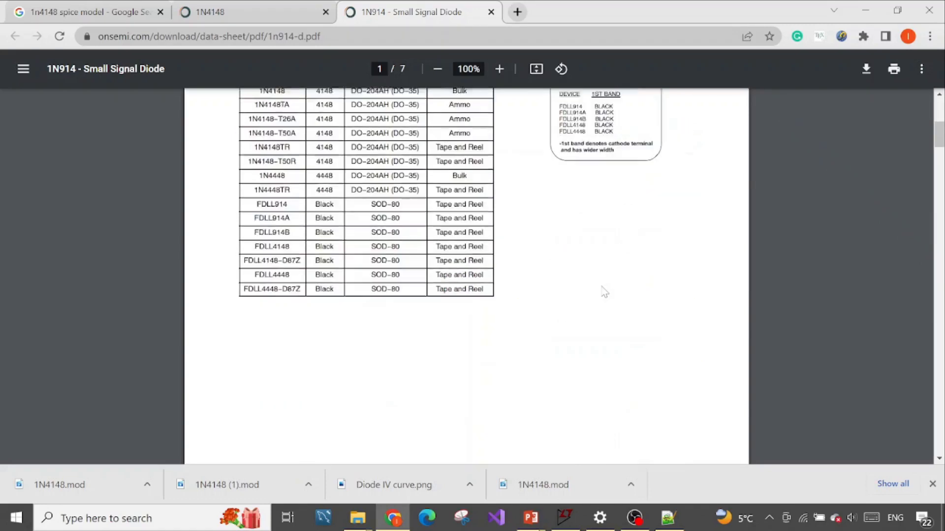
scroll(604, 292, "down", 3)
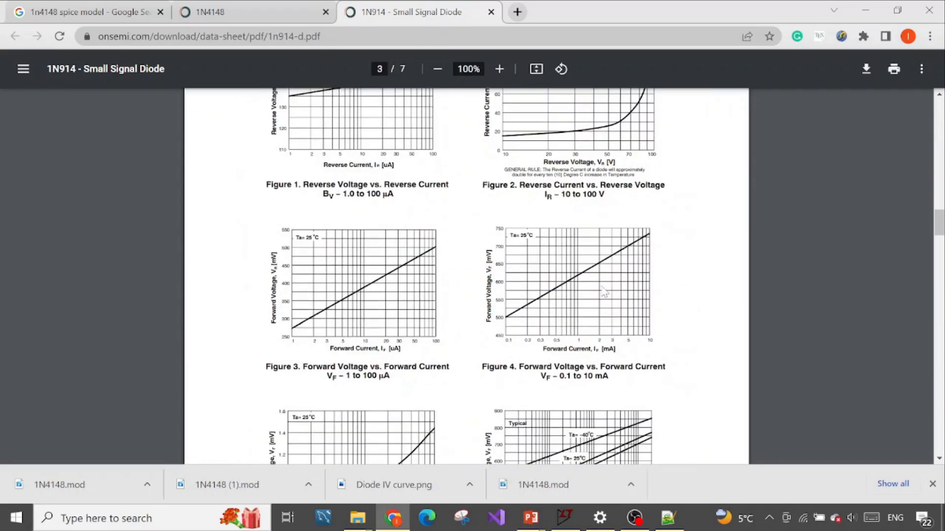
scroll(604, 292, "down", 4)
scroll(604, 293, "up", 4)
scroll(361, 314, "down", 3)
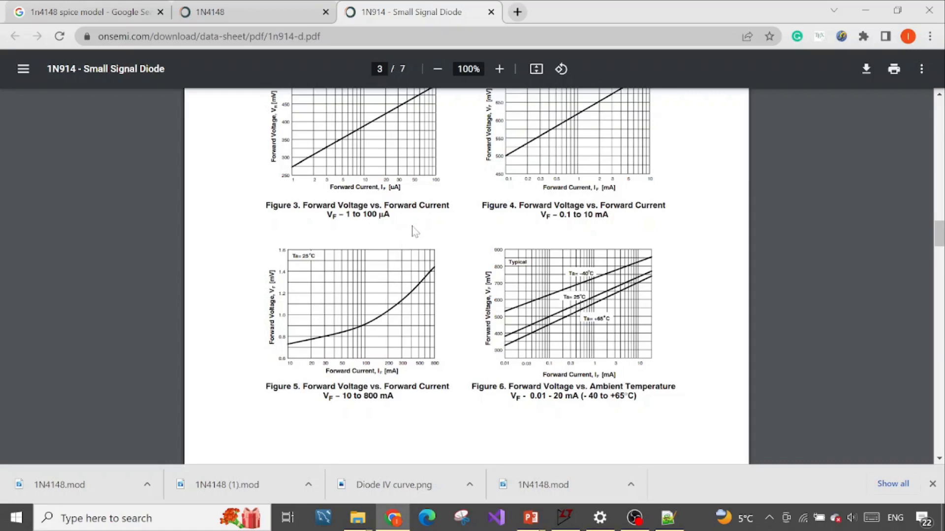
scroll(466, 276, "up", 3)
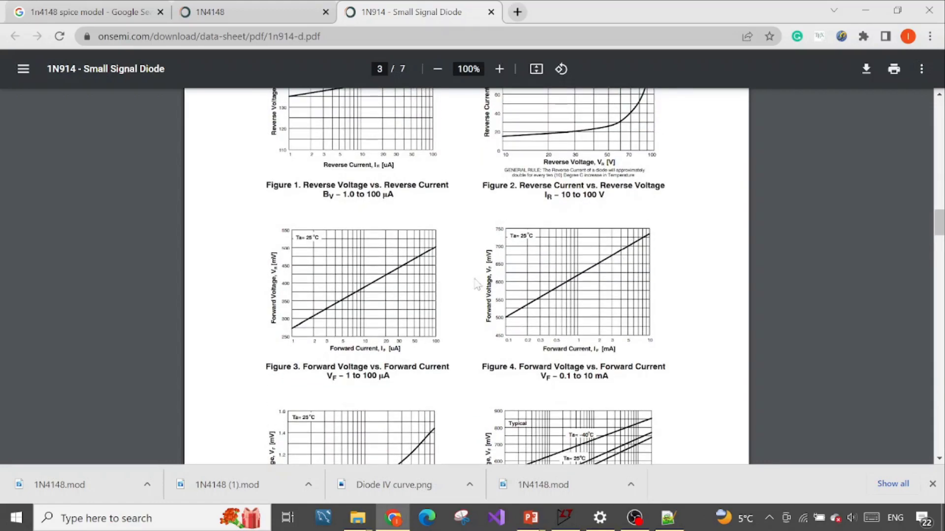
left_click(499, 69)
left_click(498, 69)
scroll(776, 404, "down", 3)
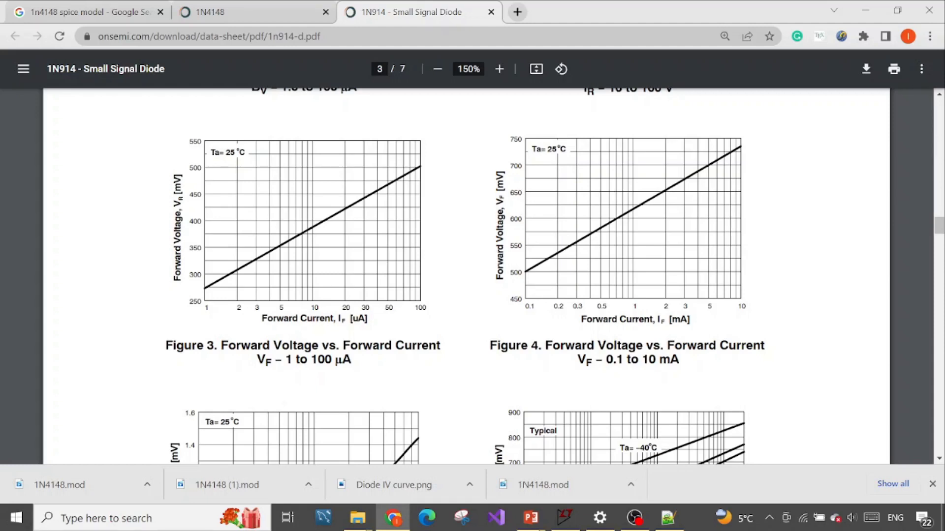
- Switch back to LTspice and set voltage source V2's pulse to an initial voltage of 450e-3 and an on voltage of 750e-3
left_click(565, 517)
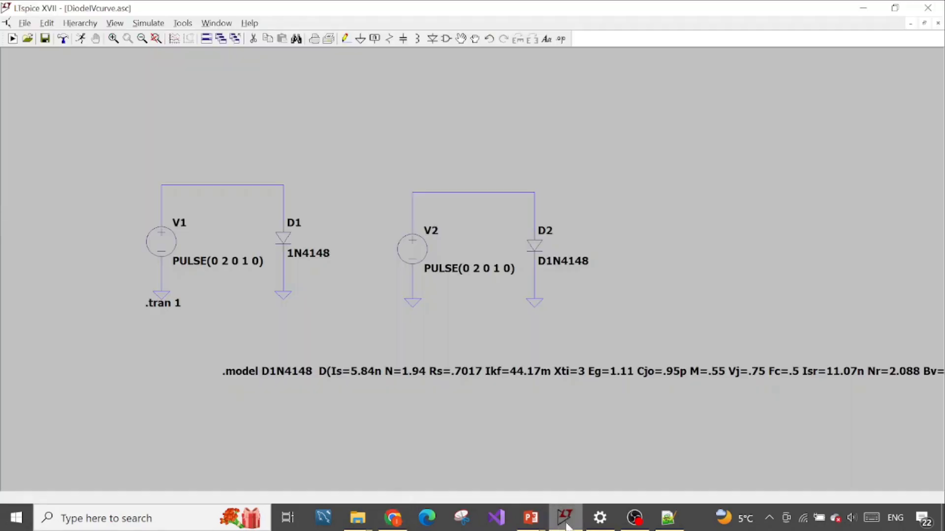
right_click(449, 264)
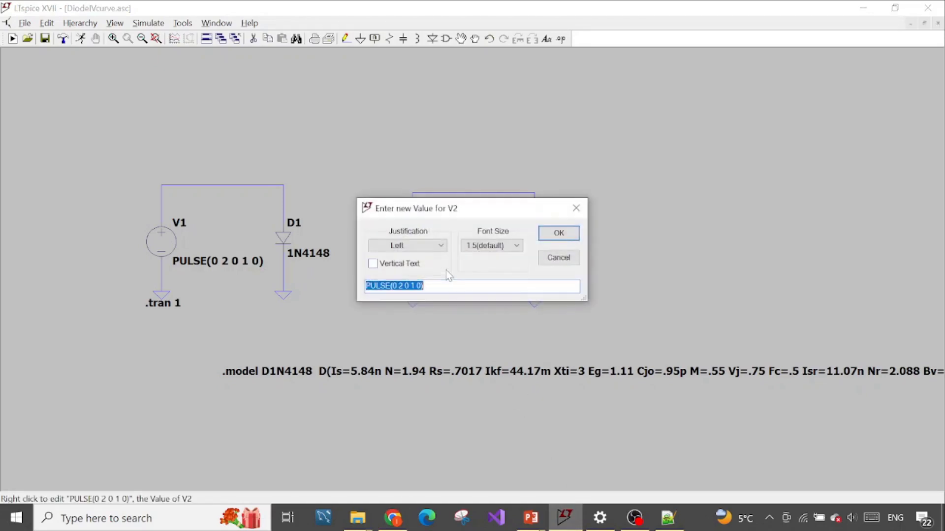
left_click(575, 209)
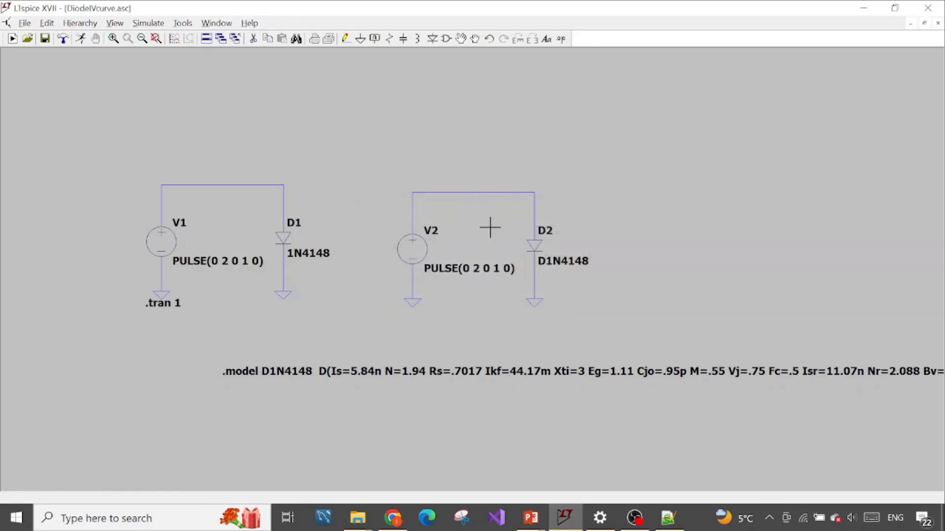
right_click(423, 250)
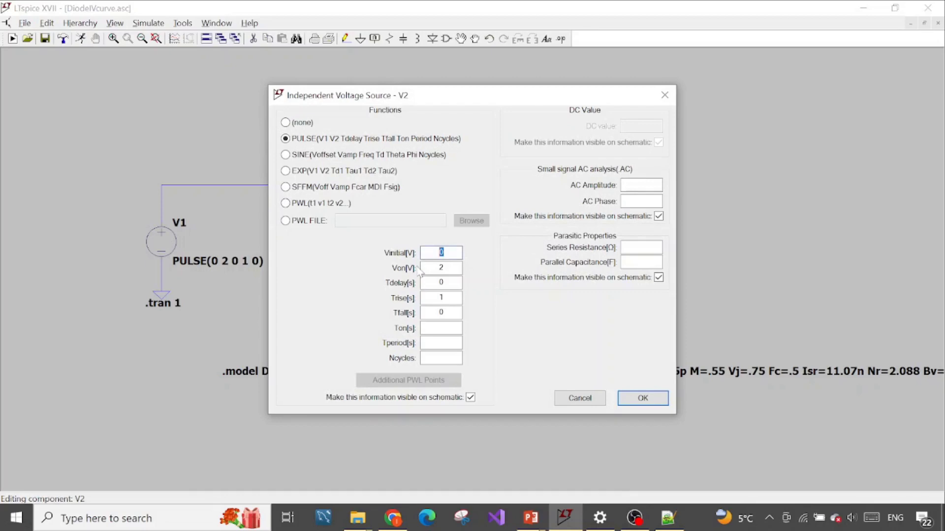
type("4")
type("50e-3")
type("750e-3")
left_click(628, 403)
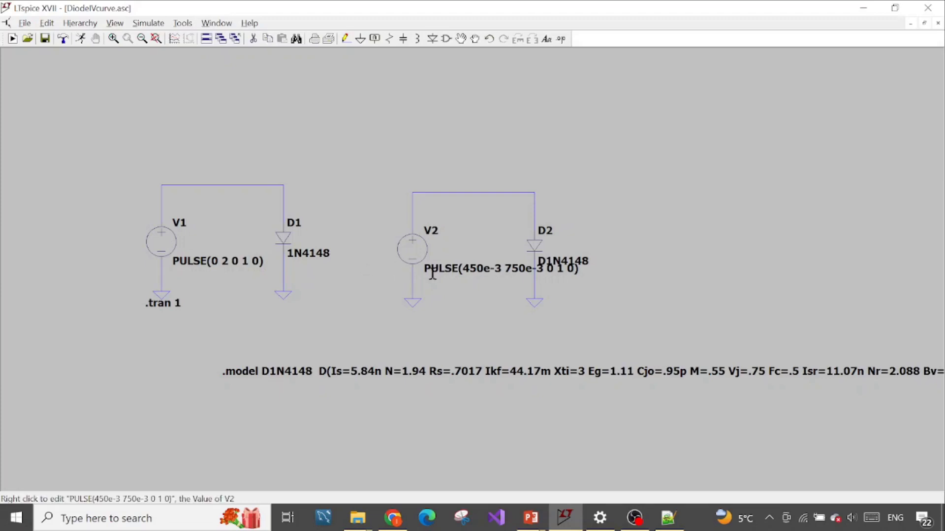
- Copy V2's value PULSE(450e-3 750e-3 0 1 0) and apply it as the value of V1
right_click(453, 272)
left_click_drag(512, 217, 368, 321)
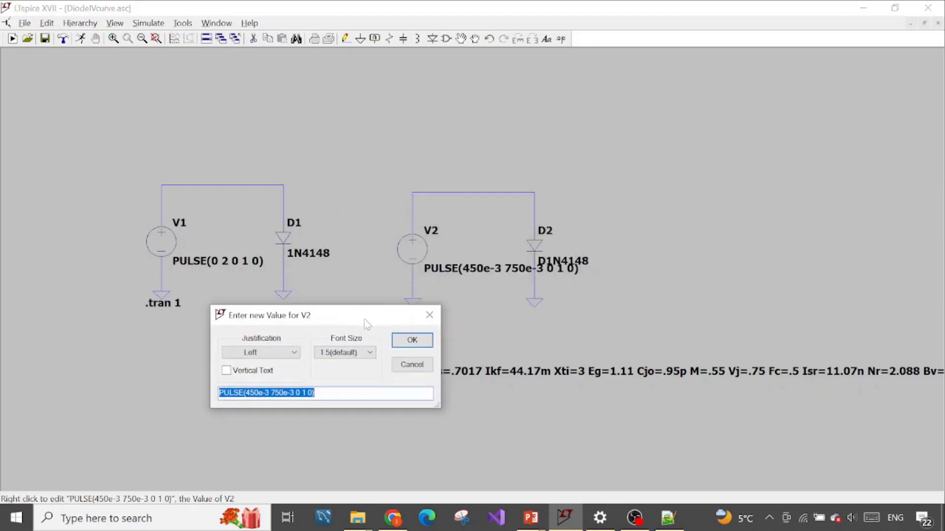
left_click(441, 312)
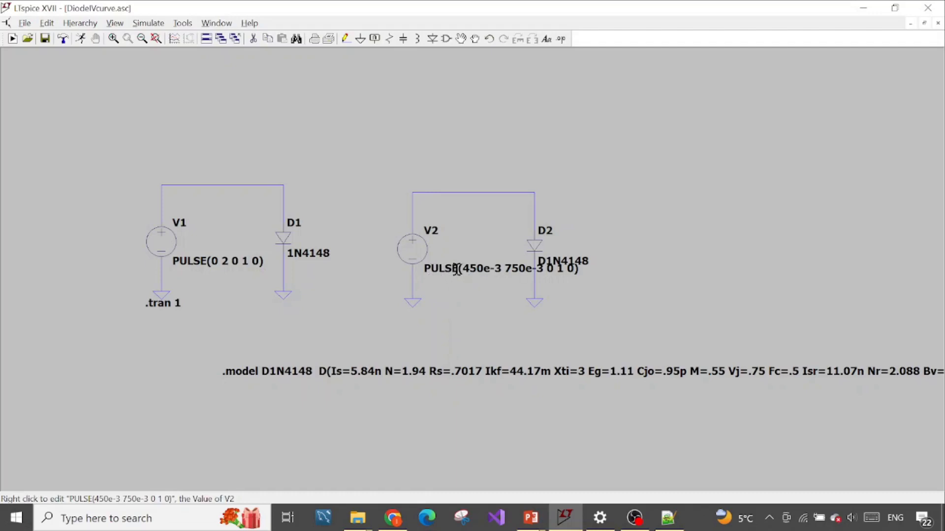
right_click(457, 270)
key("ctrl+c")
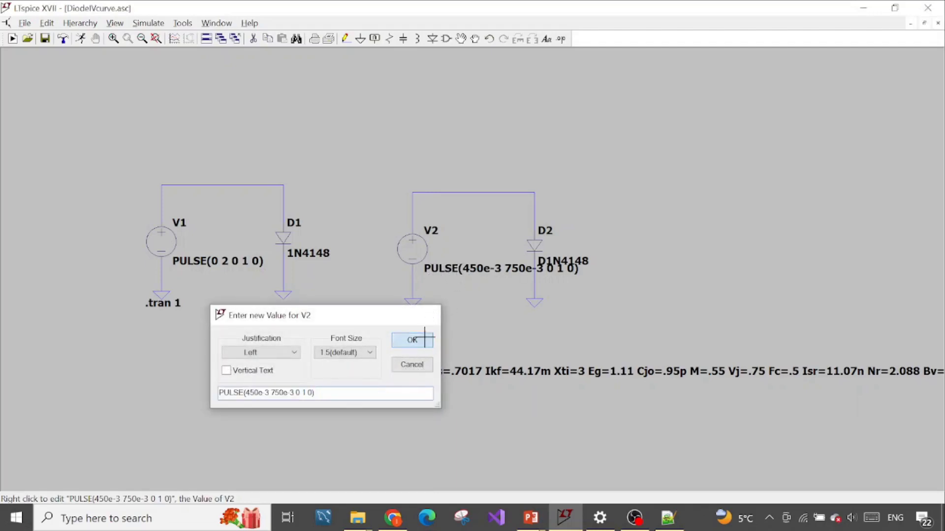
left_click(423, 341)
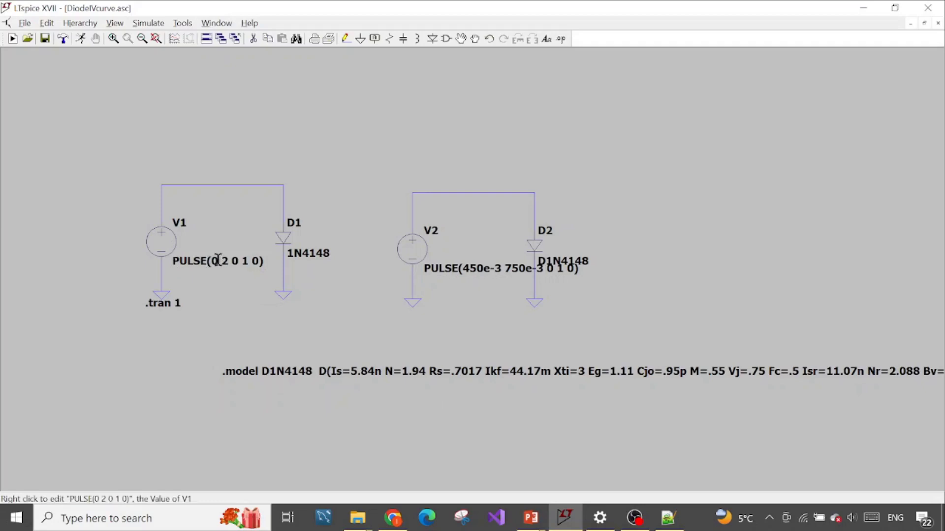
right_click(220, 266)
key("ctrl+v")
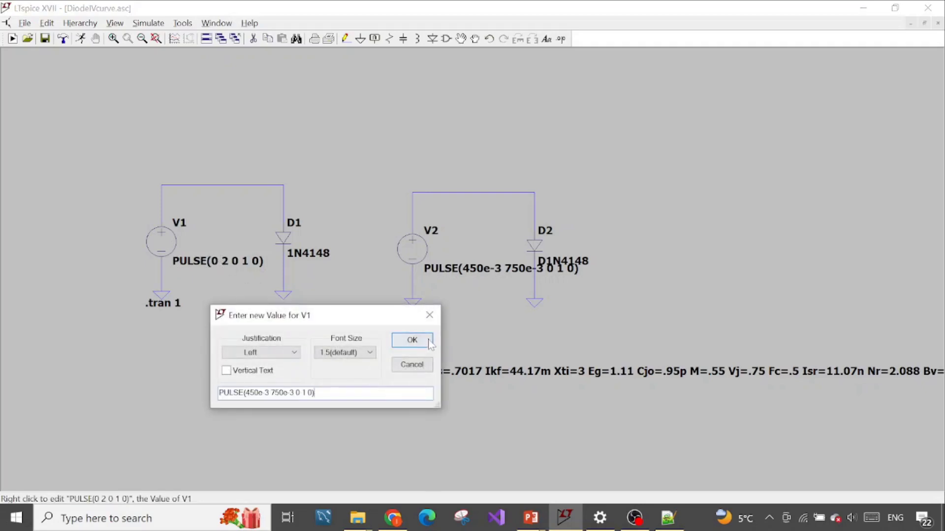
left_click(411, 340)
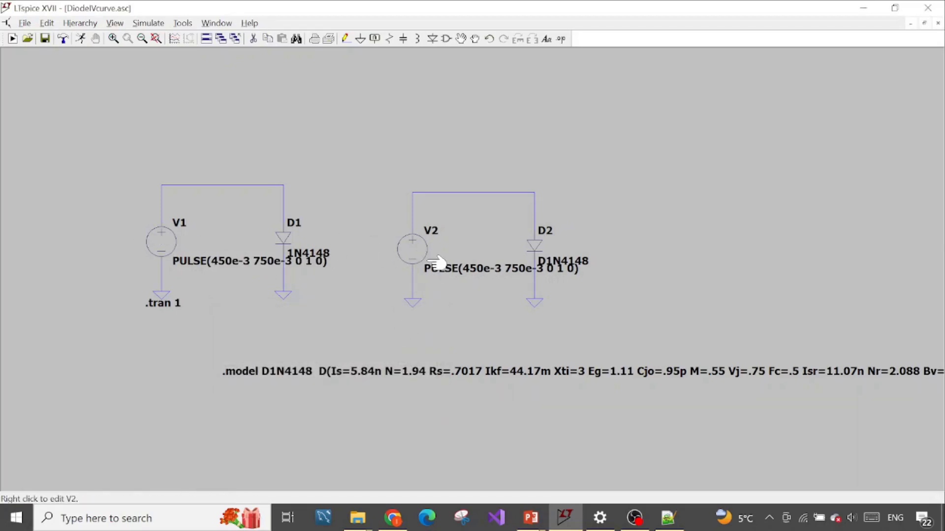
- Run the transient simulation and plot the current through diode D1
left_click(147, 23)
left_click(156, 39)
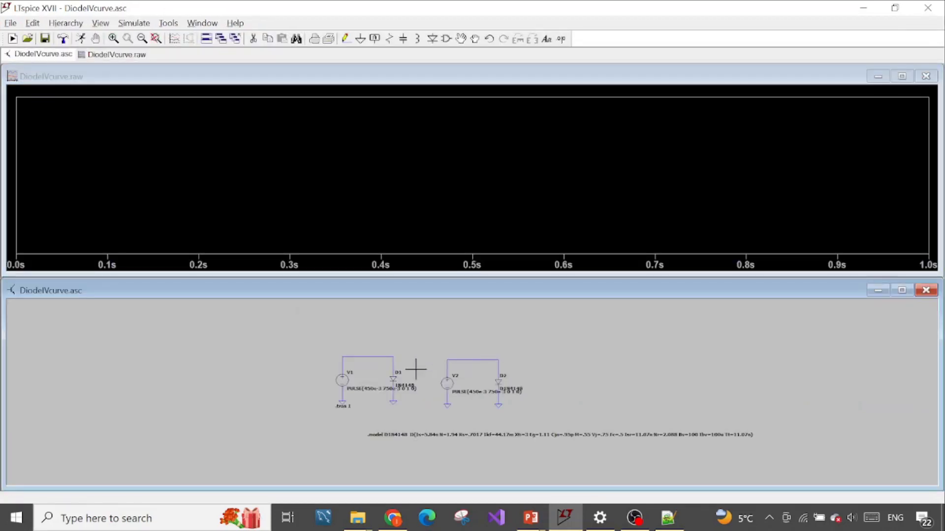
left_click(392, 379)
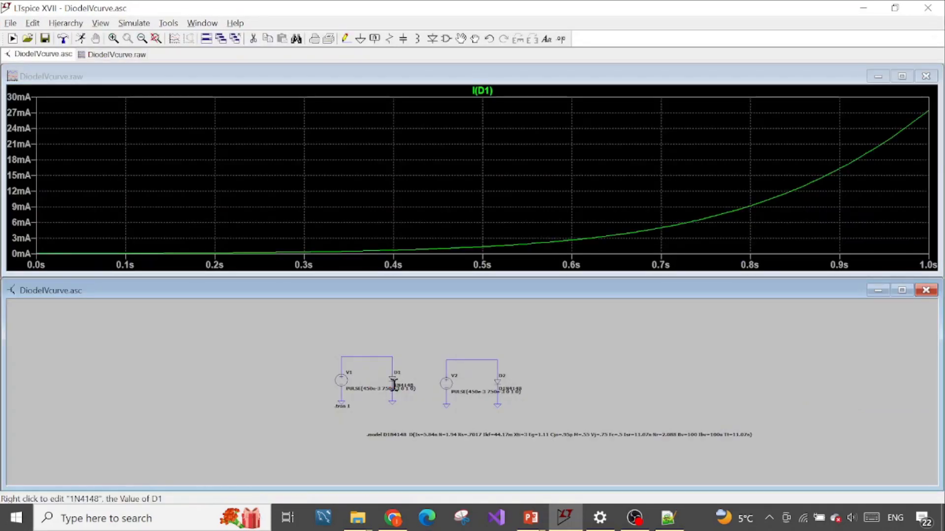
- Add a second plot pane to the waveform window and plot the current through diode D2 in it
right_click(500, 230)
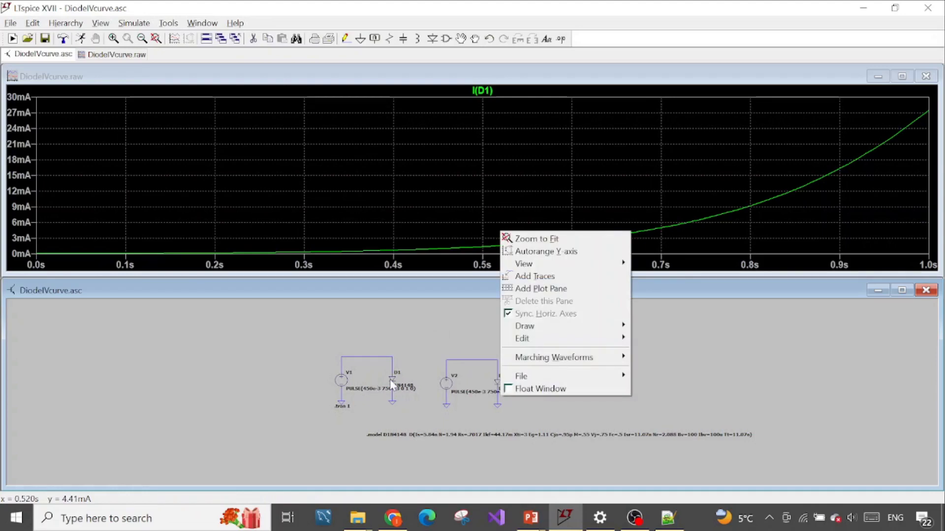
left_click(541, 289)
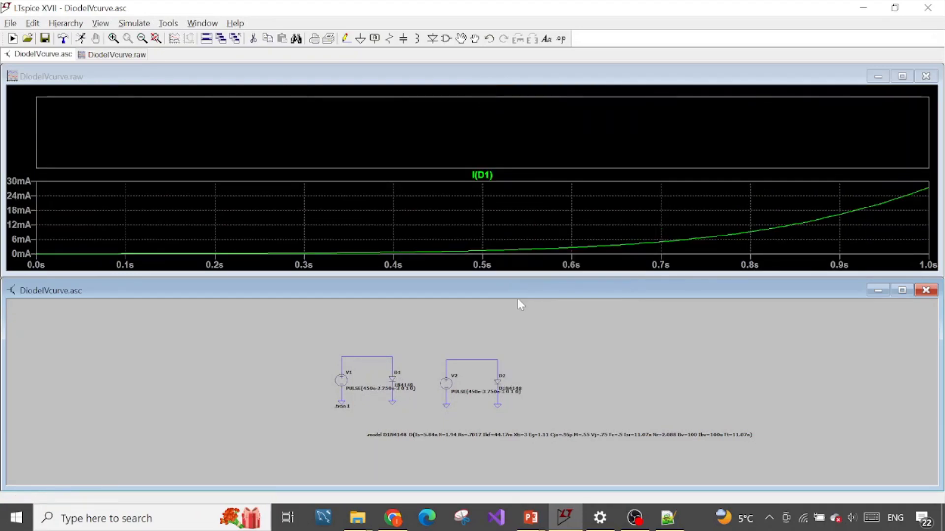
left_click(499, 378)
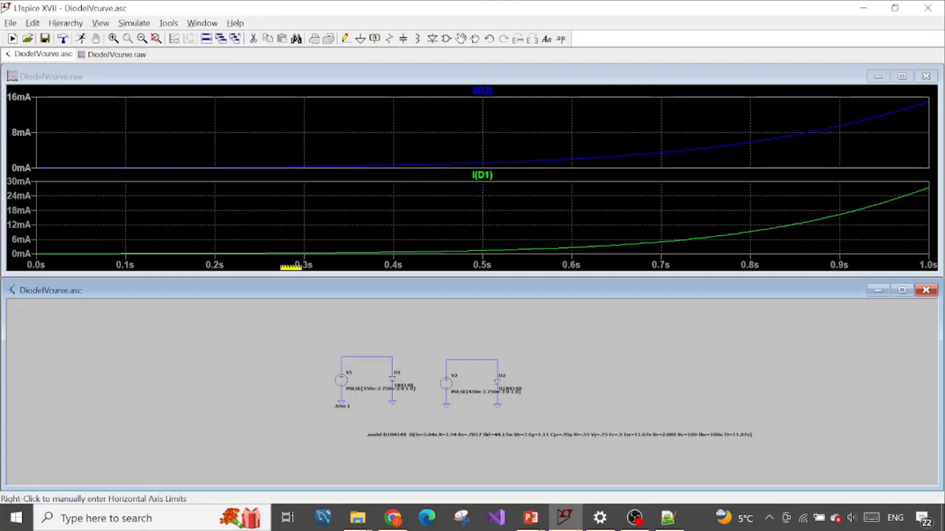
- Set the quantity plotted on the horizontal axis to V(n001)
right_click(291, 267)
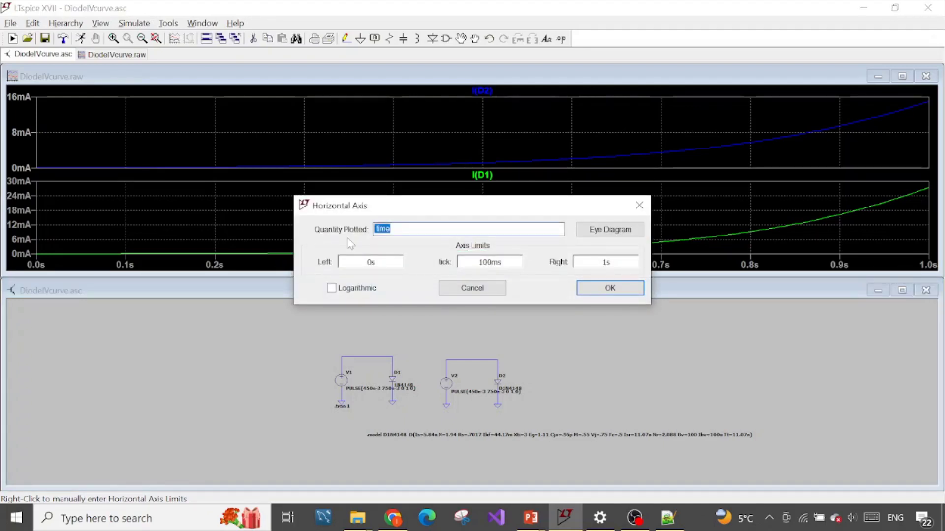
type("V")
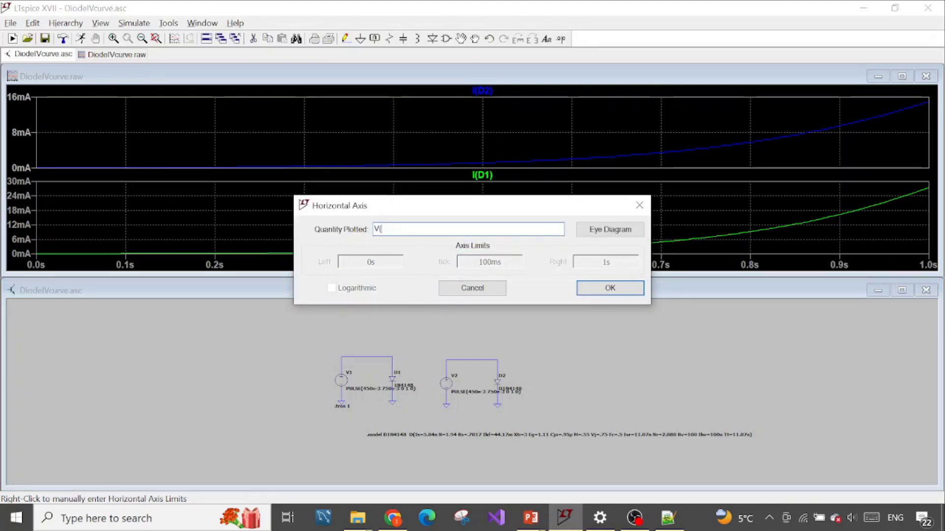
type("(n001")
key("Return")
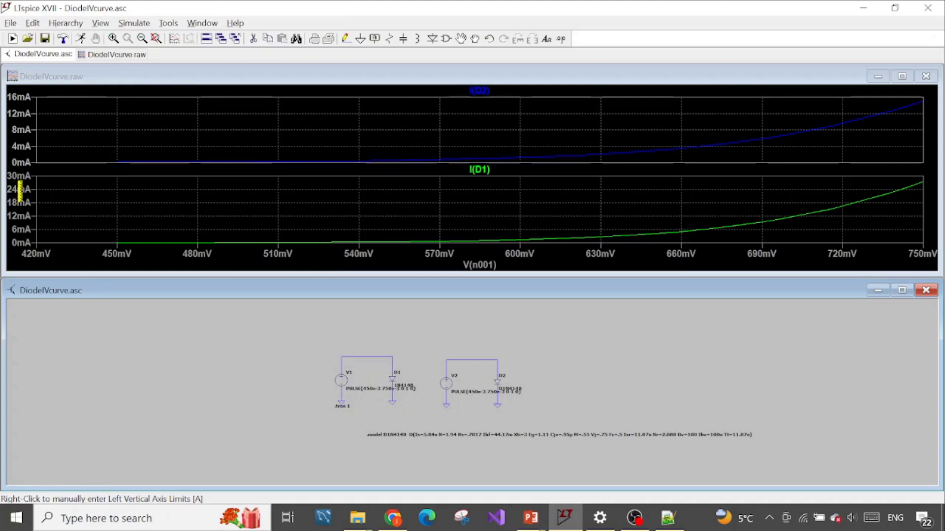
- Compare the D1 and D2 current curves with the data sheet's Figure 4 in Chrome and return to LTspice
left_click(396, 519)
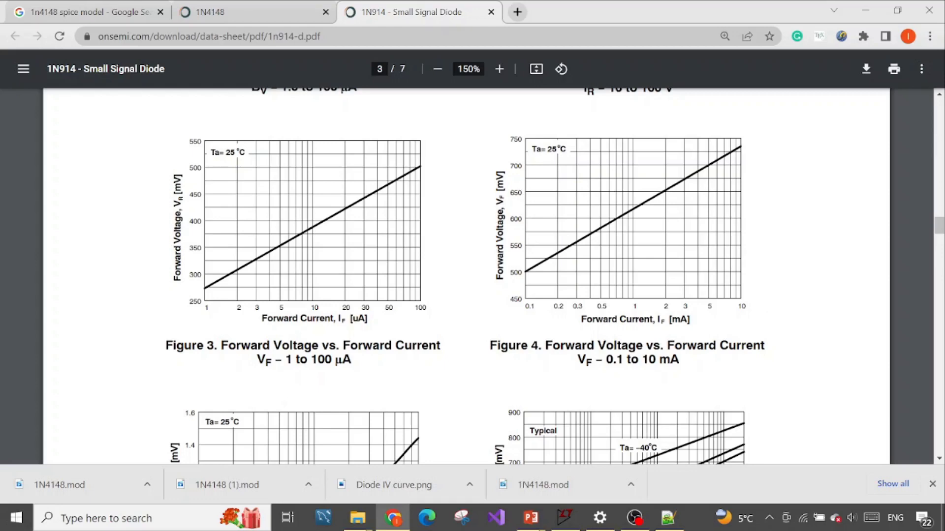
left_click(565, 518)
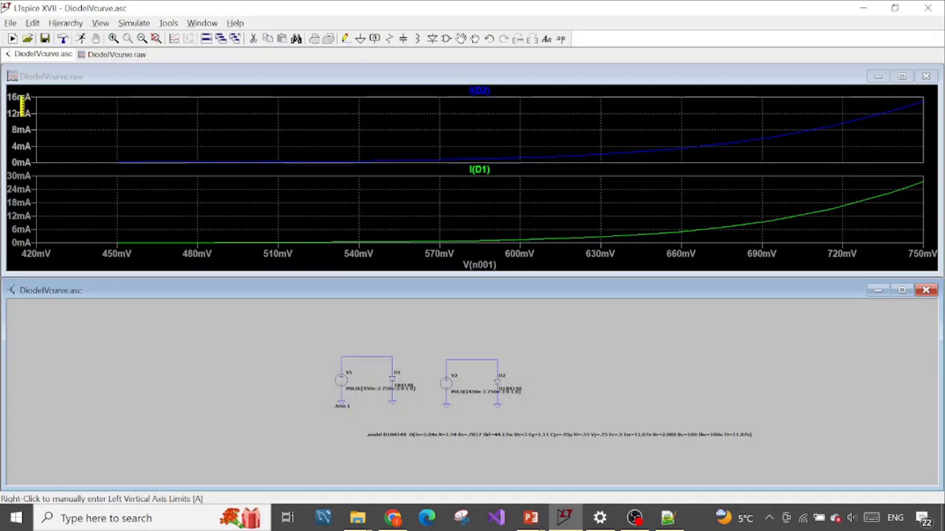
left_click(392, 517)
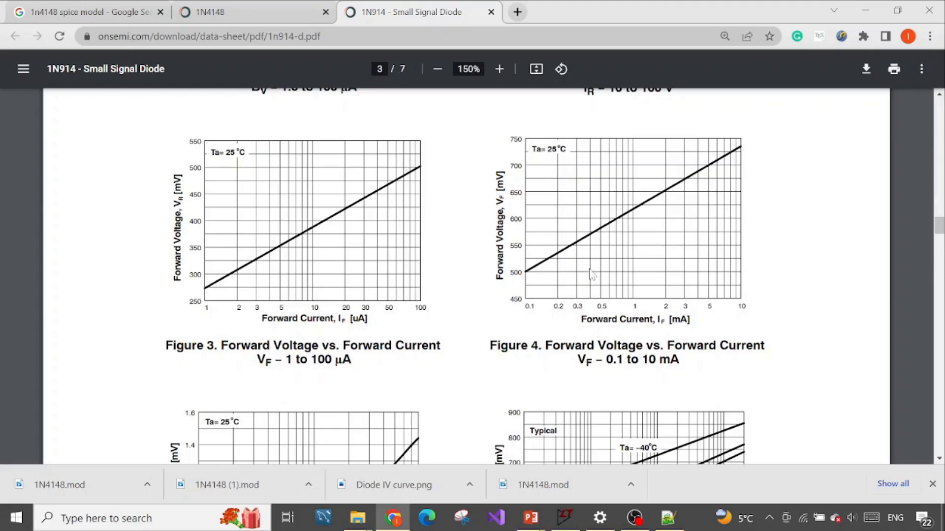
left_click(566, 518)
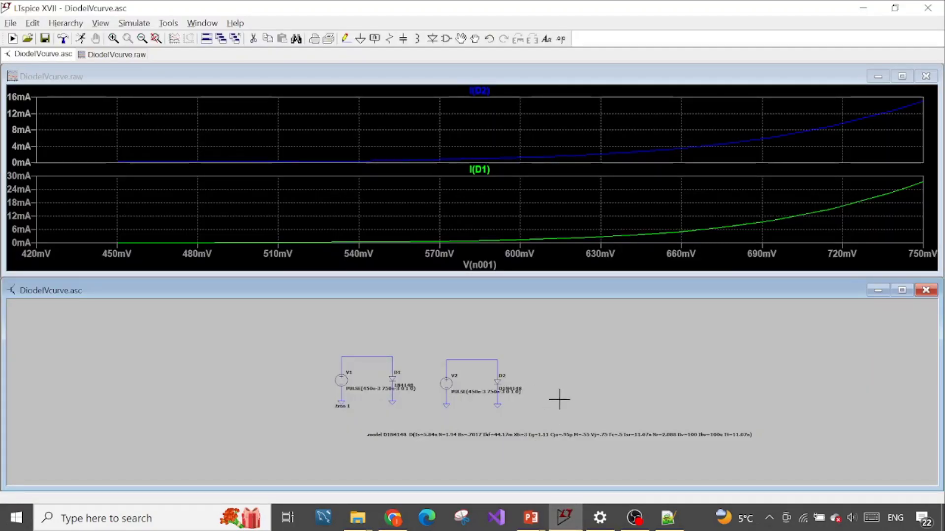
- Close the waveform window, maximize the schematic and place the SPICE directive .TEMP 25 above and beside the D2 circuit
left_click(923, 77)
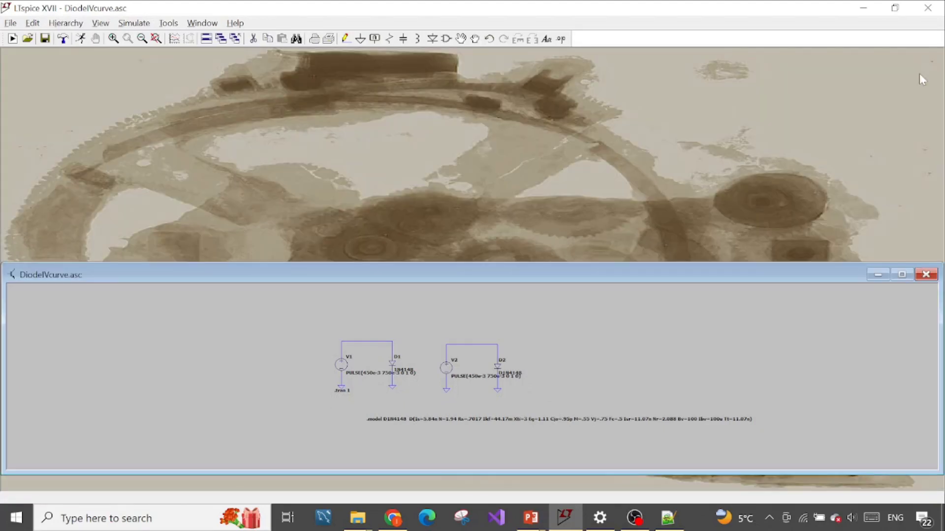
left_click(902, 274)
scroll(525, 271, "up", 4)
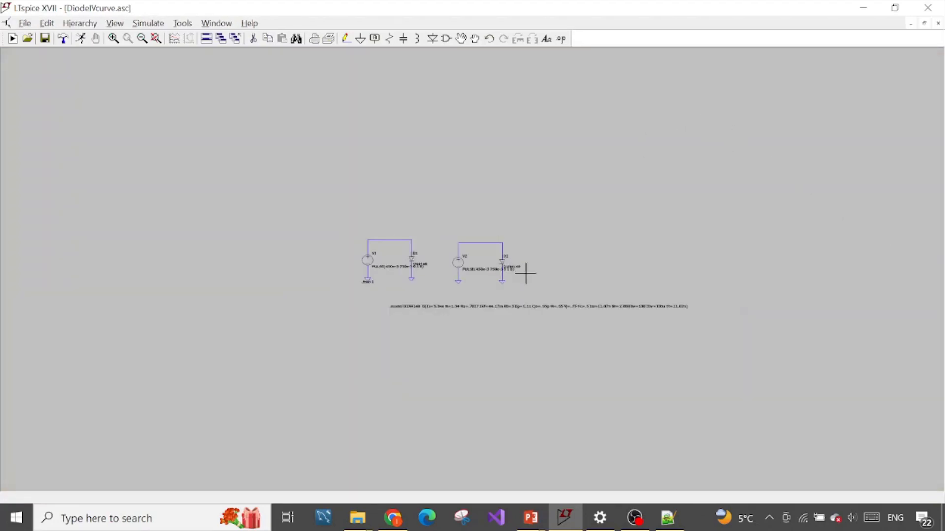
scroll(524, 271, "up", 1)
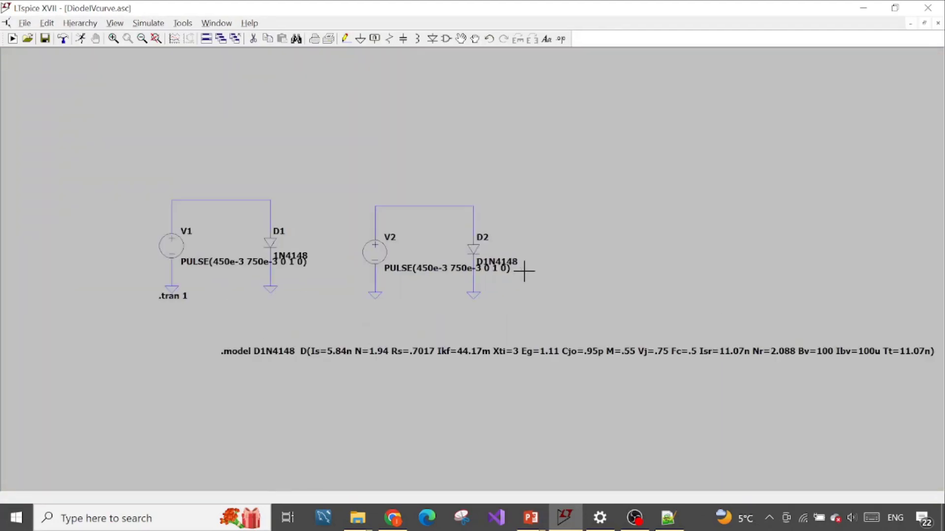
left_click(562, 40)
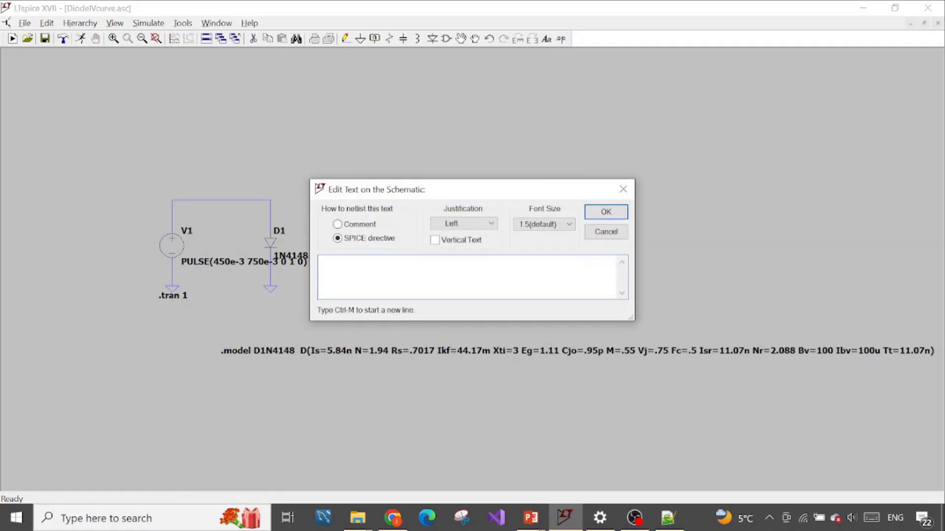
type("TEMP 25")
key("Return")
left_click(571, 178)
- Run the simulation with the temperature directive and plot the current through diode D2
left_click(144, 29)
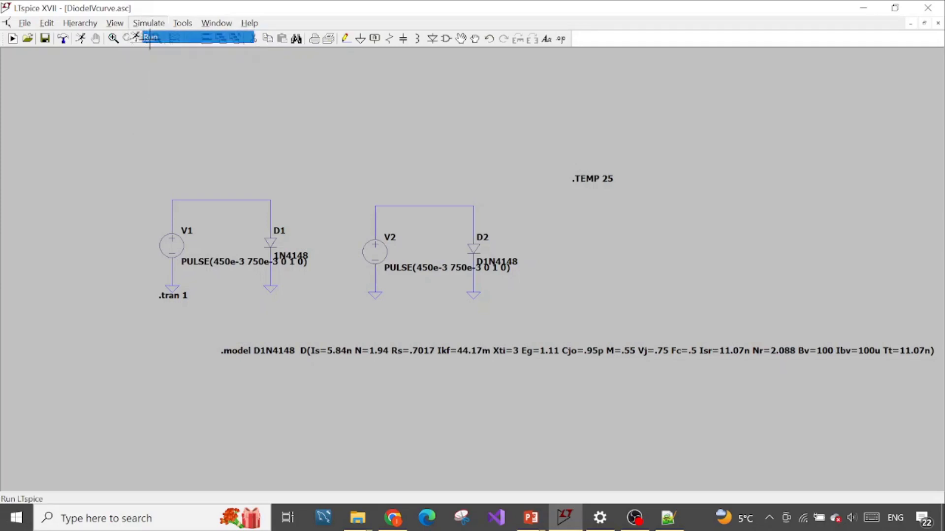
left_click(140, 36)
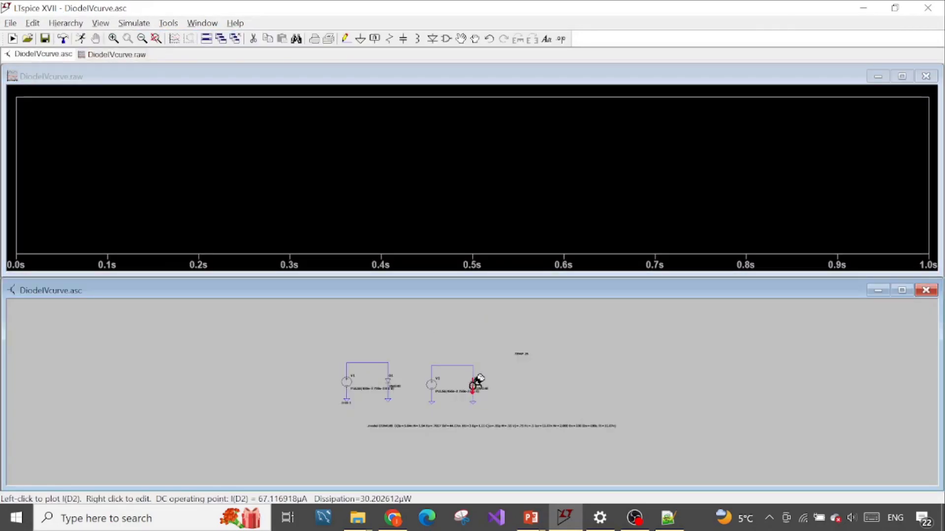
left_click(475, 383)
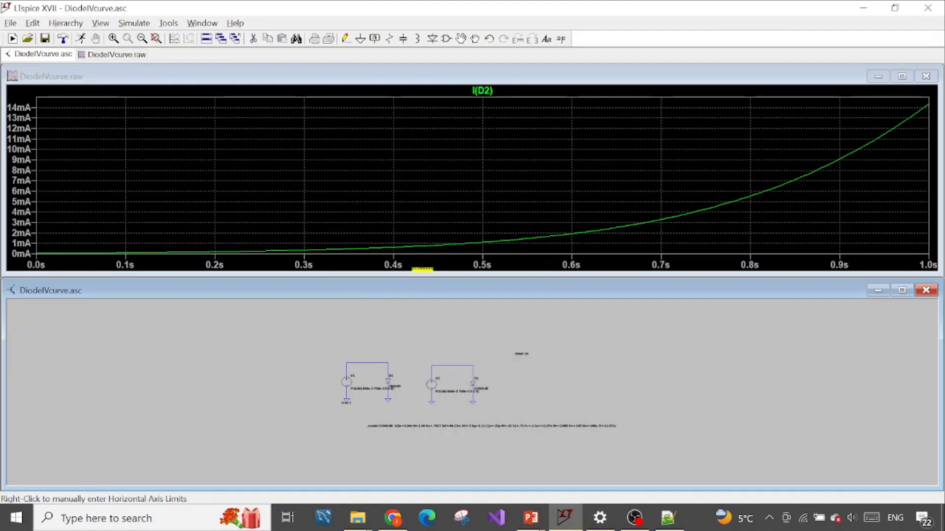
- Plot D2's current against V(n001) on the horizontal axis and check the curve against the data sheet's Figure 4
right_click(421, 268)
double_click(382, 229)
type("V")
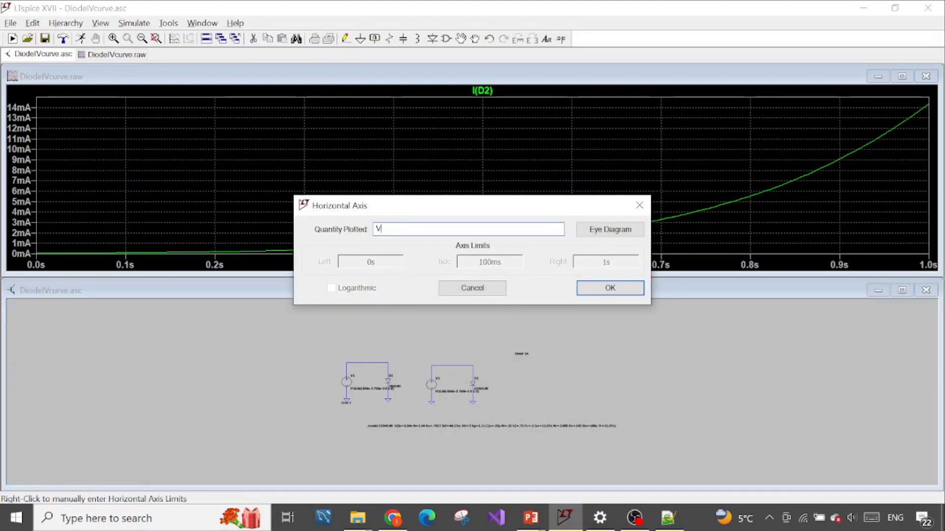
type("(n001)")
key("Return")
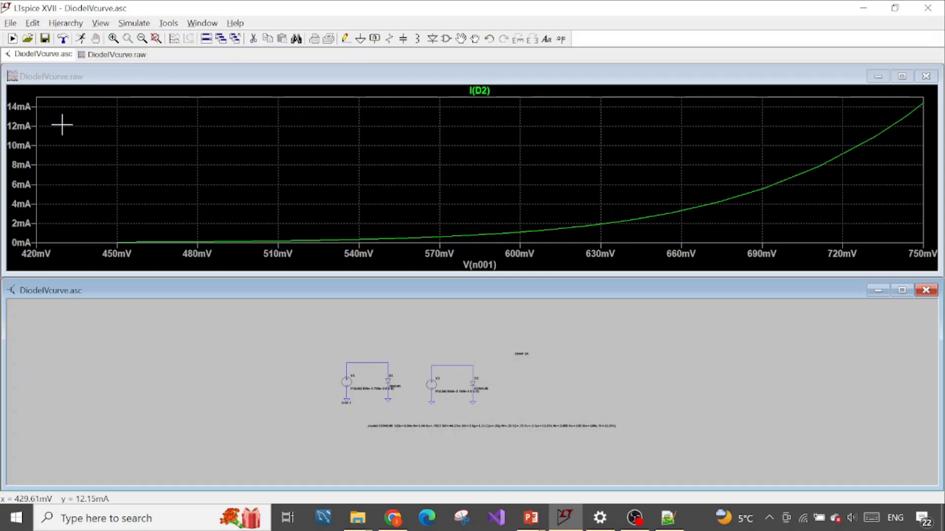
left_click(384, 523)
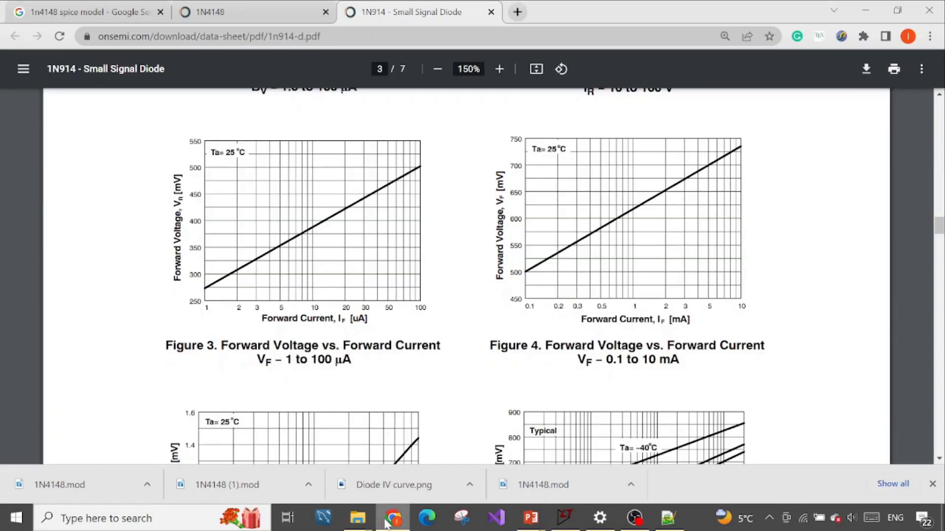
left_click(564, 517)
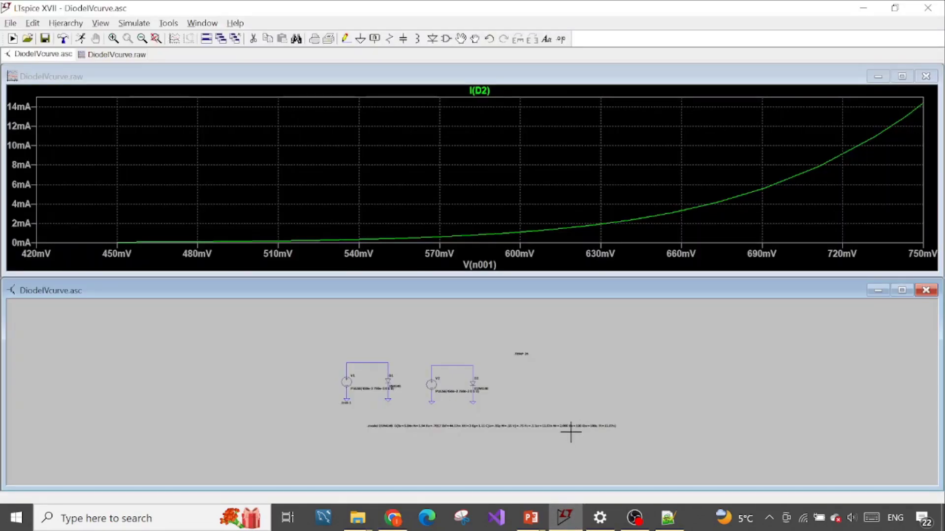